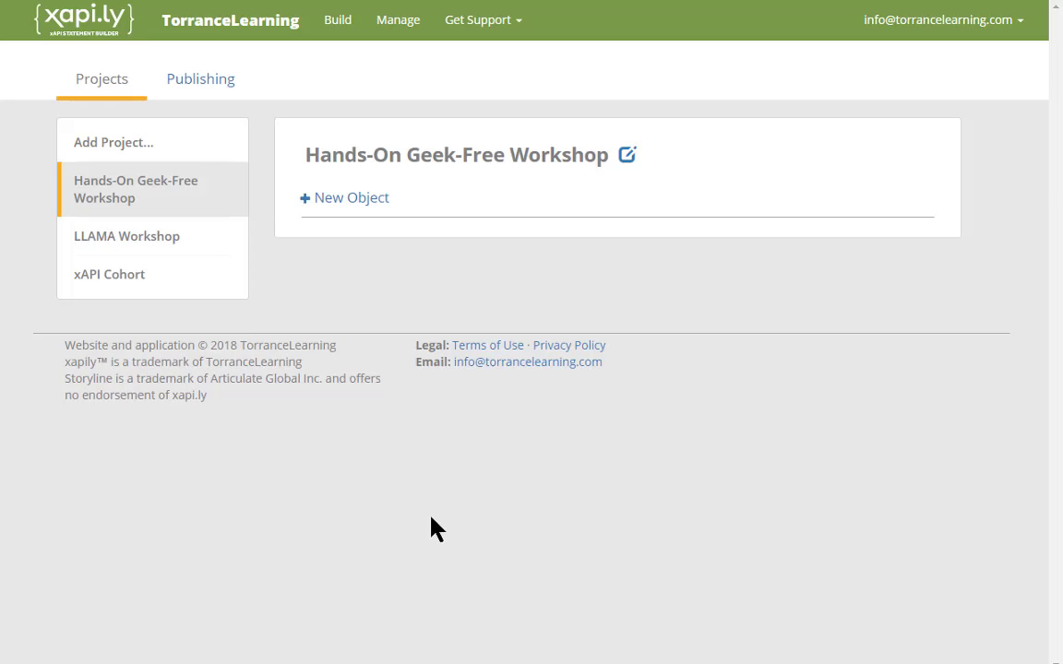
Create a new project titled 'xapi.ly Training'
left_click(135, 159)
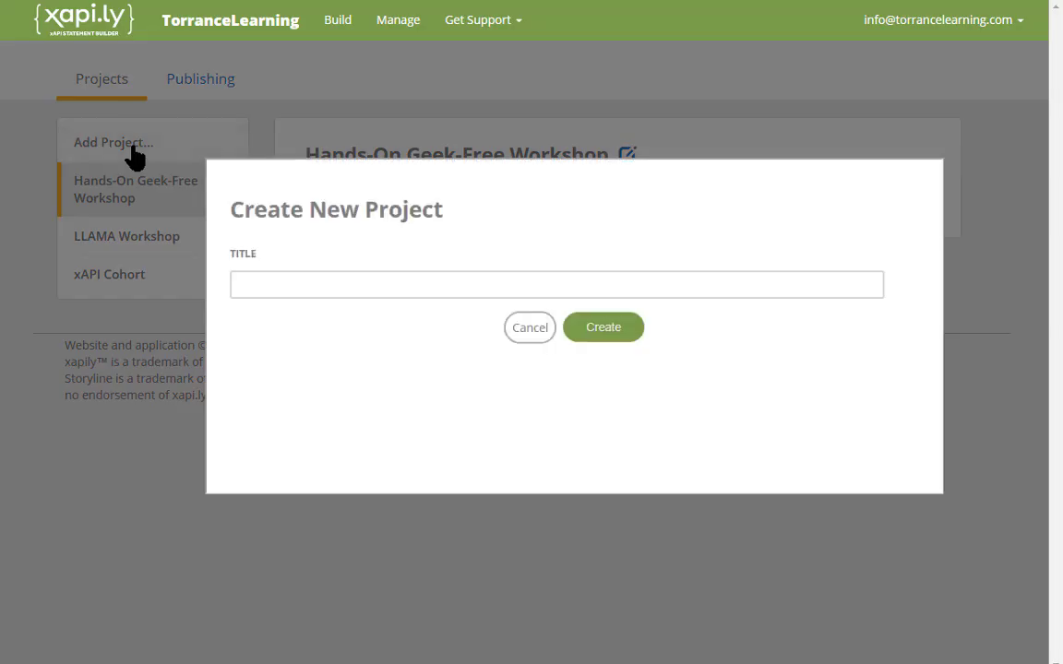
left_click(344, 284)
type("xapi.")
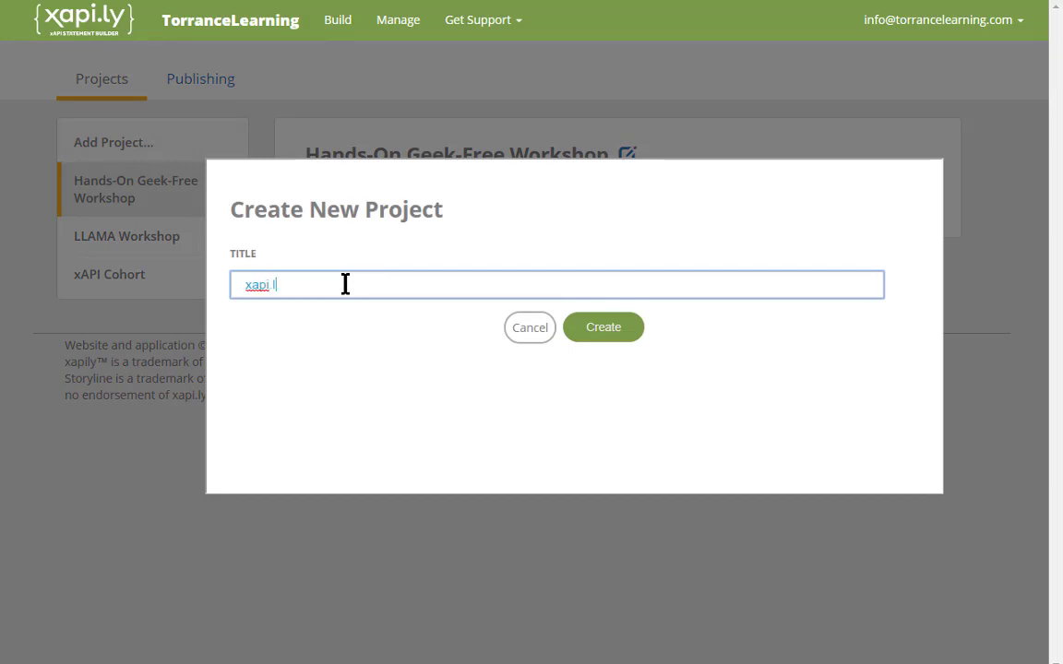
type(" ly Training")
left_click(582, 332)
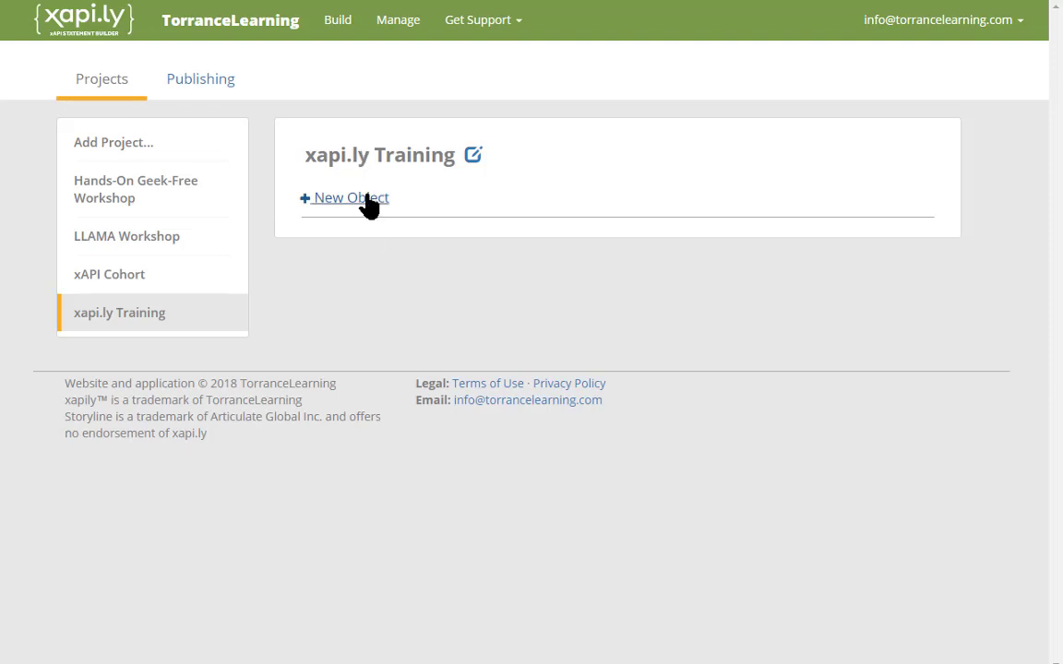
Add a document object '07 Reference Chart' described as 'A list of common xAPI Verbs'
left_click(369, 205)
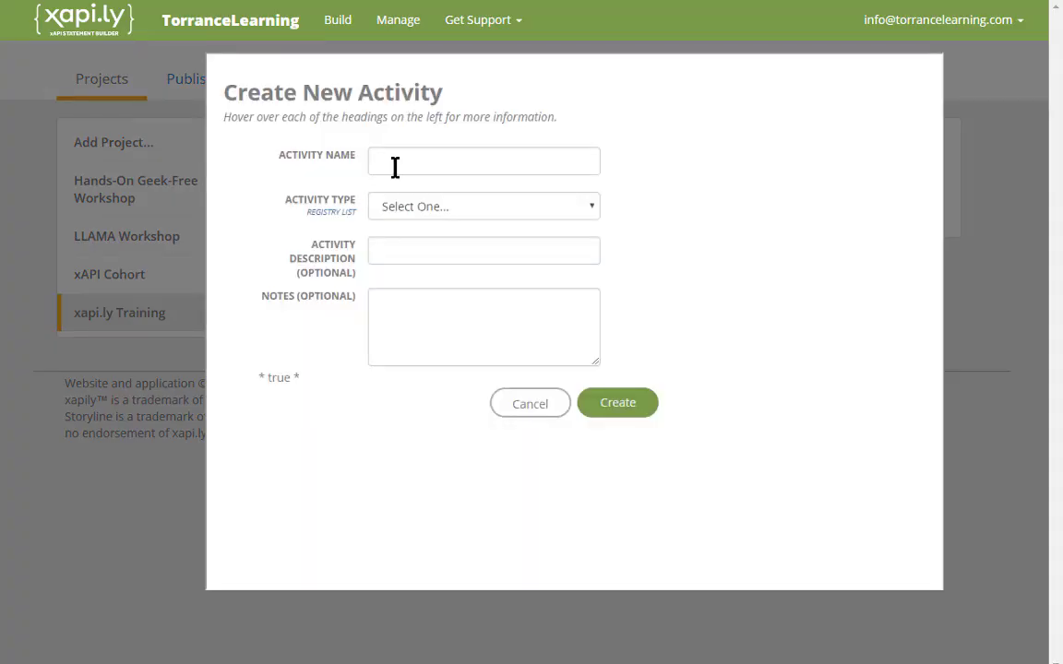
left_click(395, 166)
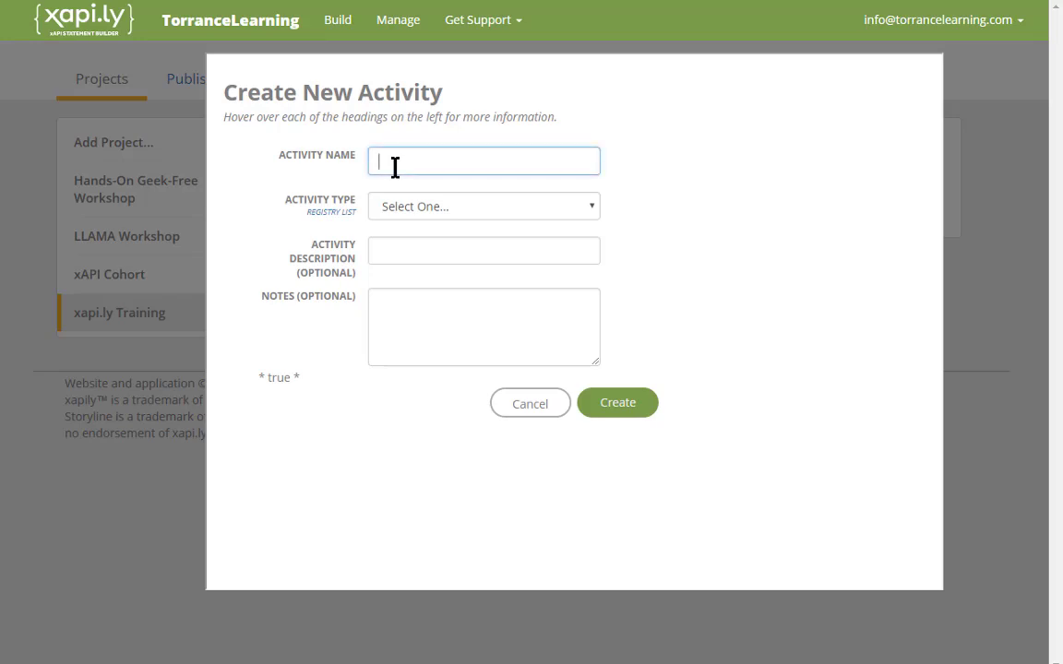
type("07")
type(" Meference Char")
type("t")
left_click(417, 209)
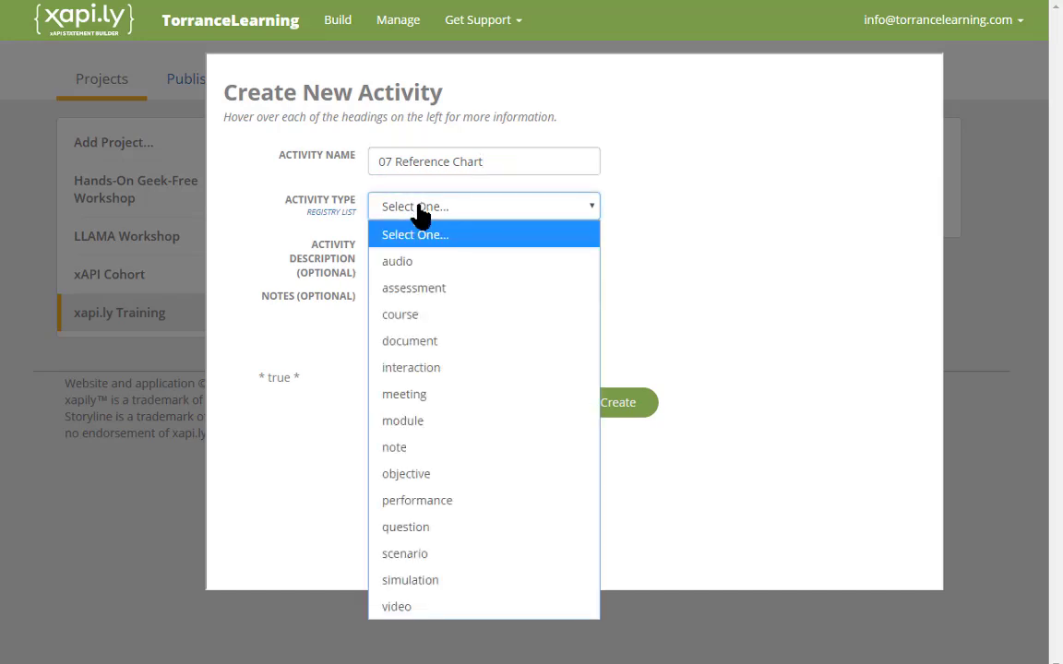
left_click(447, 344)
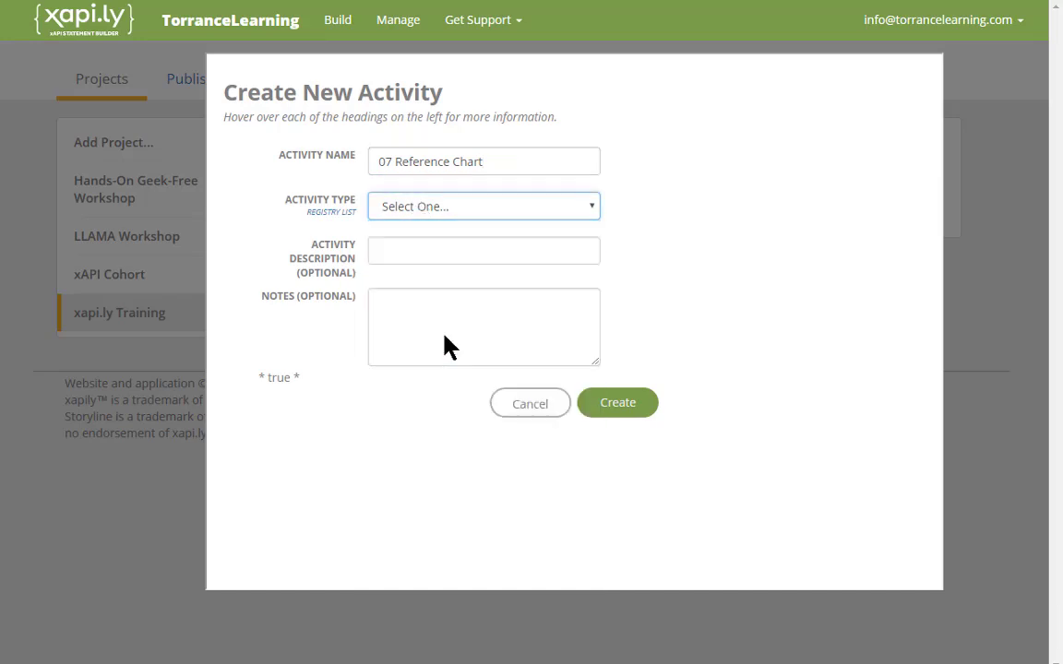
left_click(453, 255)
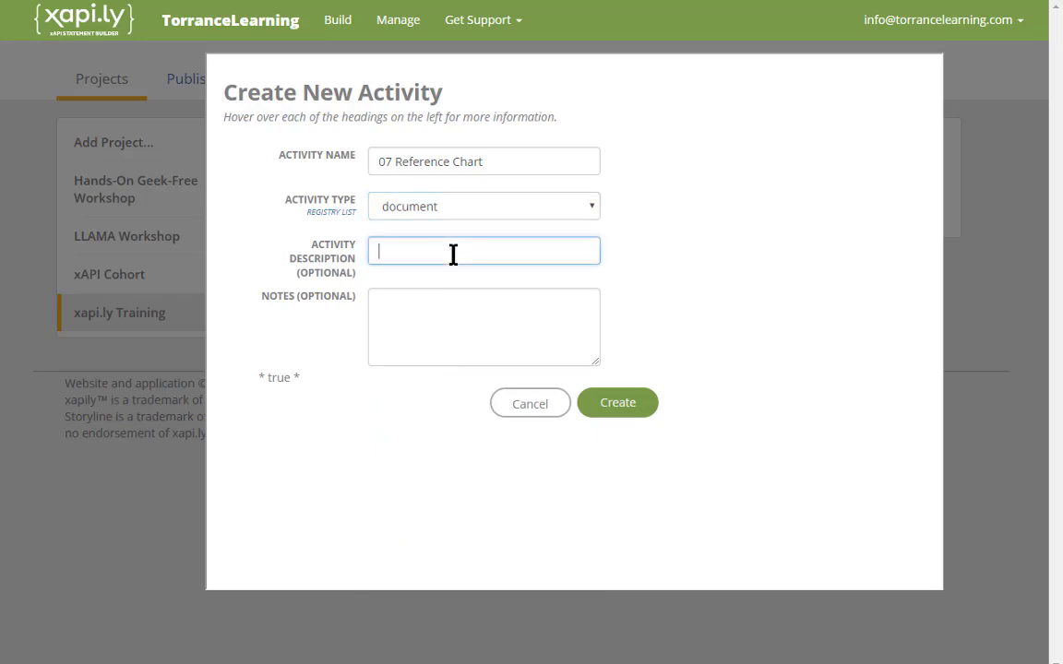
type("A list of common xAPI Ver")
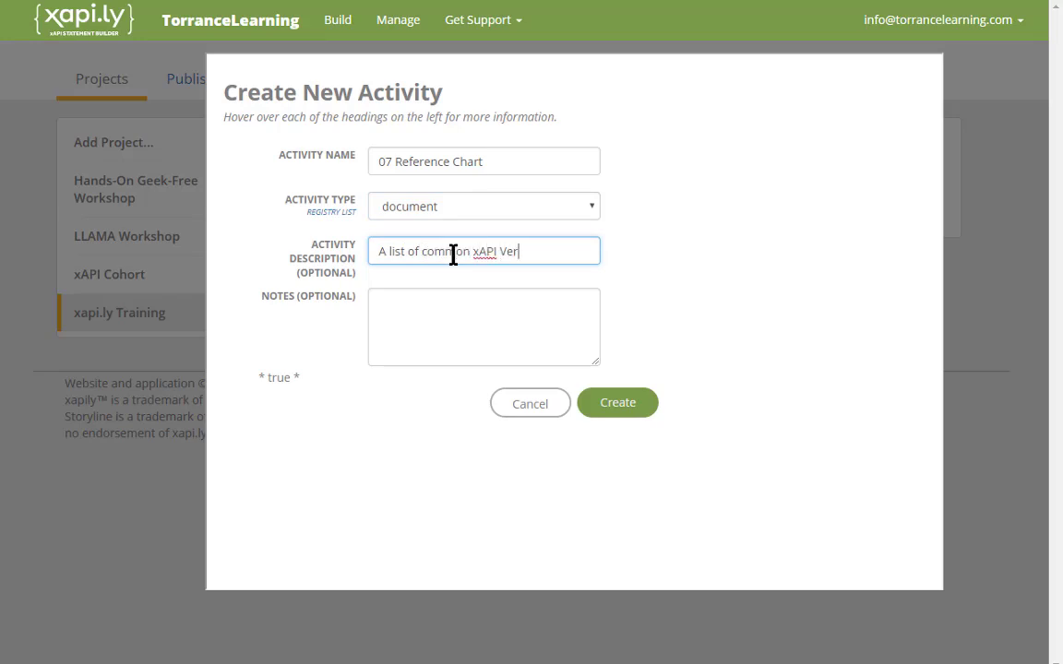
type("bs")
mouse_move(339, 310)
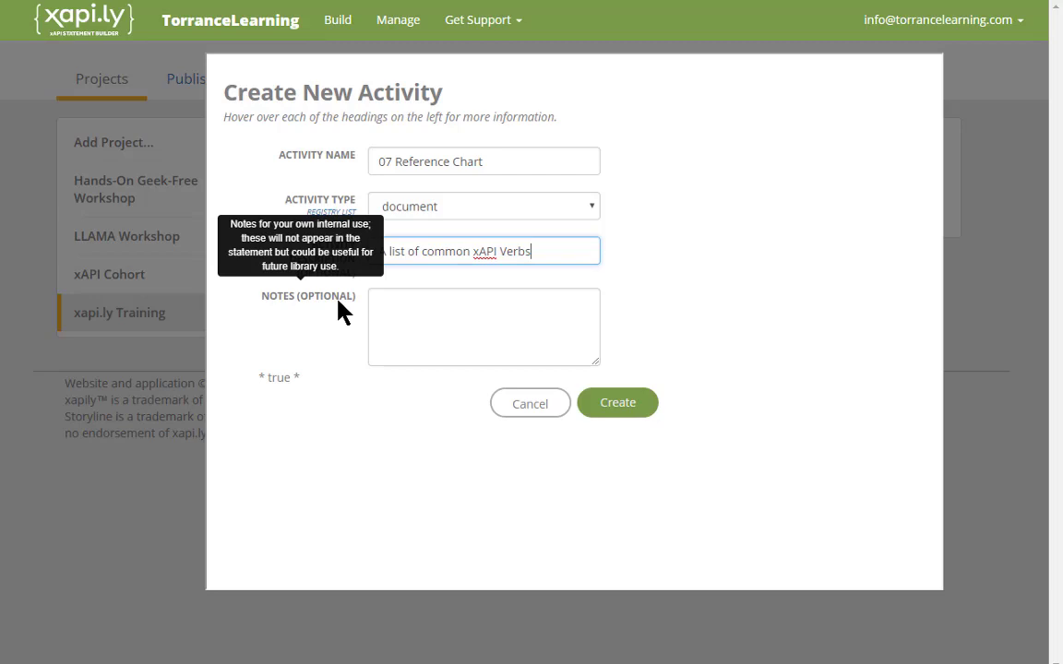
left_click(625, 405)
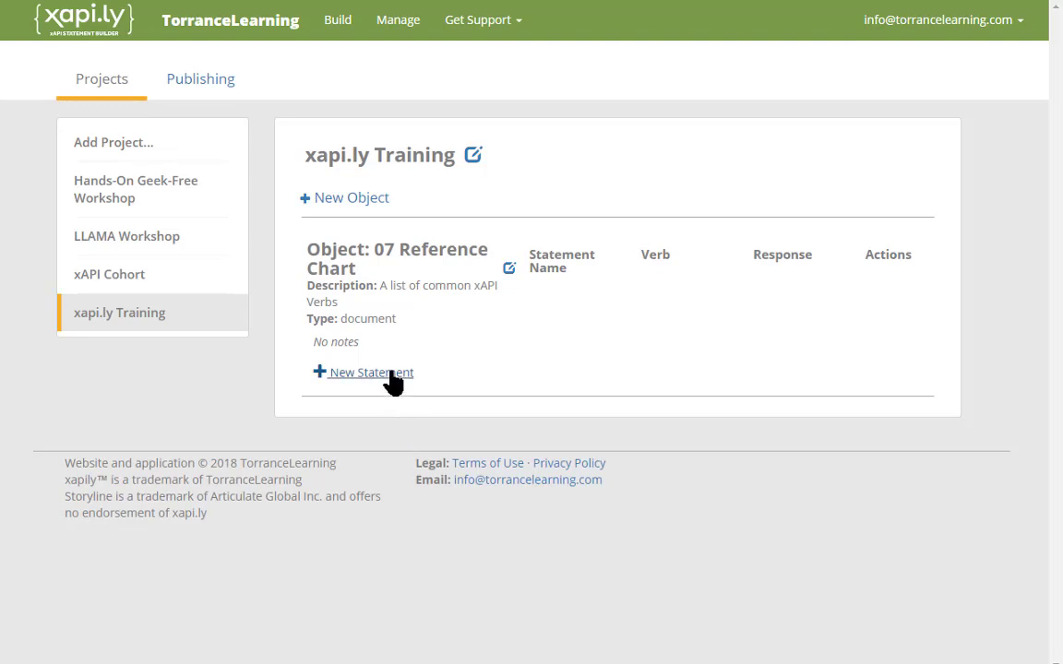
Start a statement for 07 Reference Chart with the verb 'downloaded' and advance to the result step
left_click(392, 374)
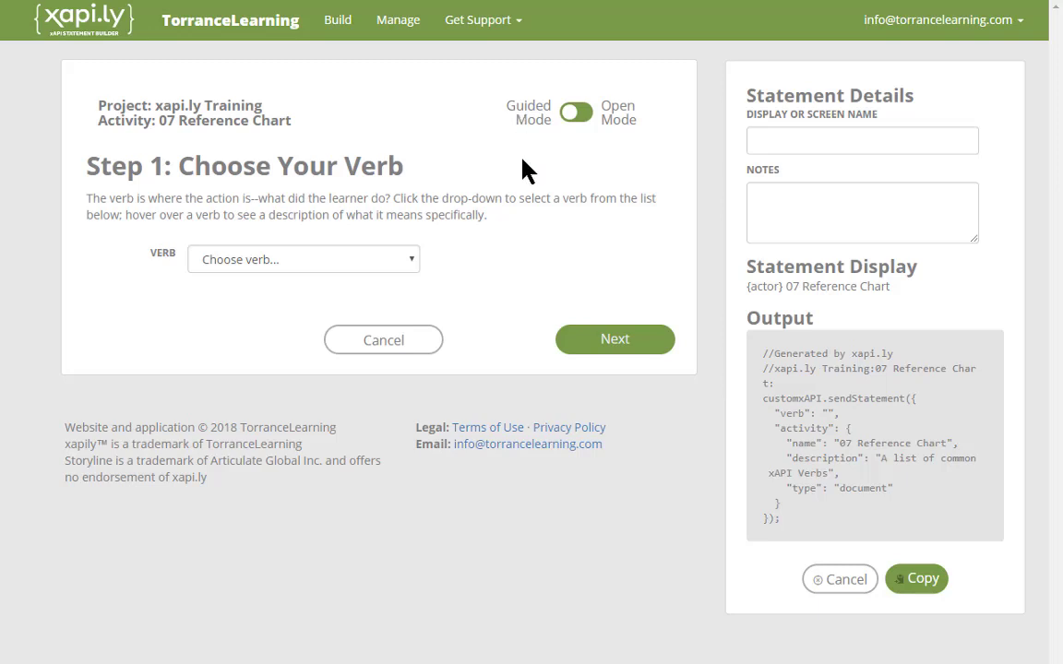
left_click(586, 347)
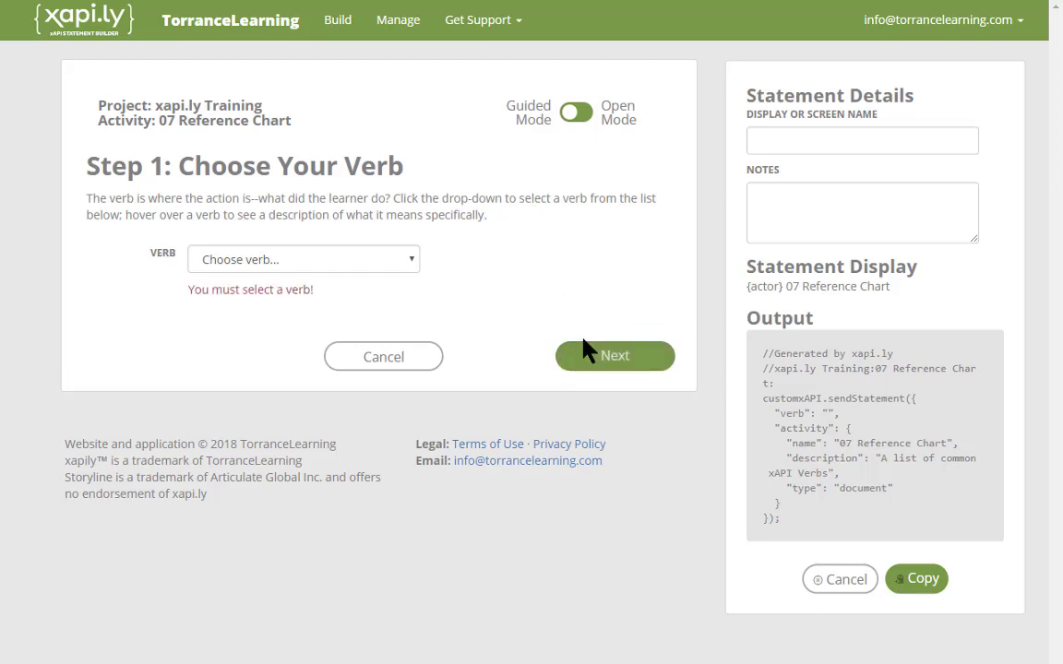
left_click(282, 263)
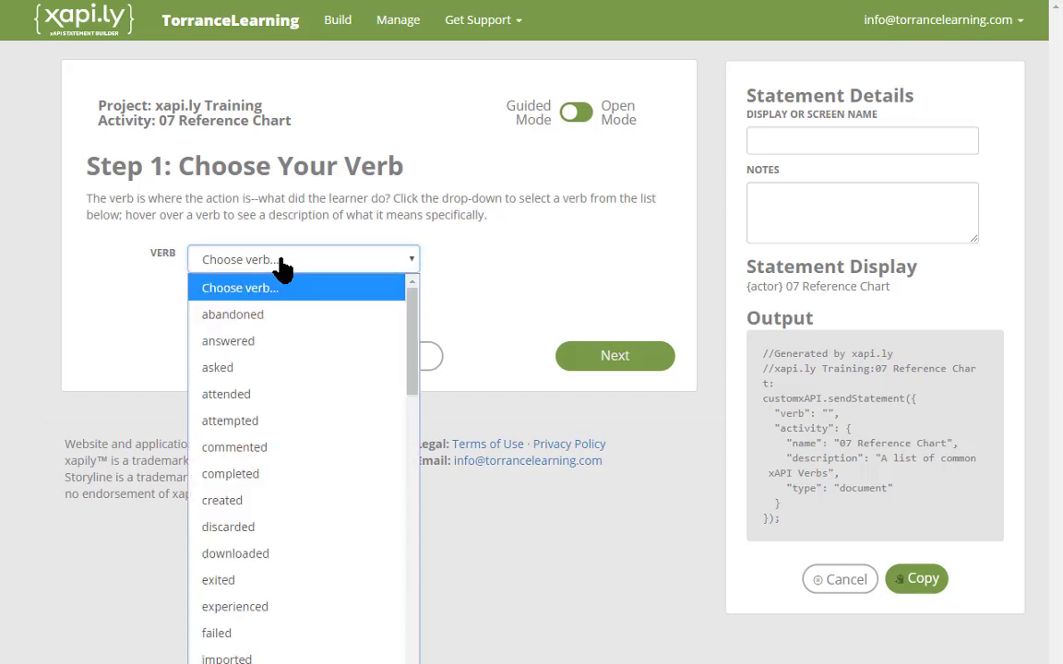
left_click(289, 552)
left_click(582, 363)
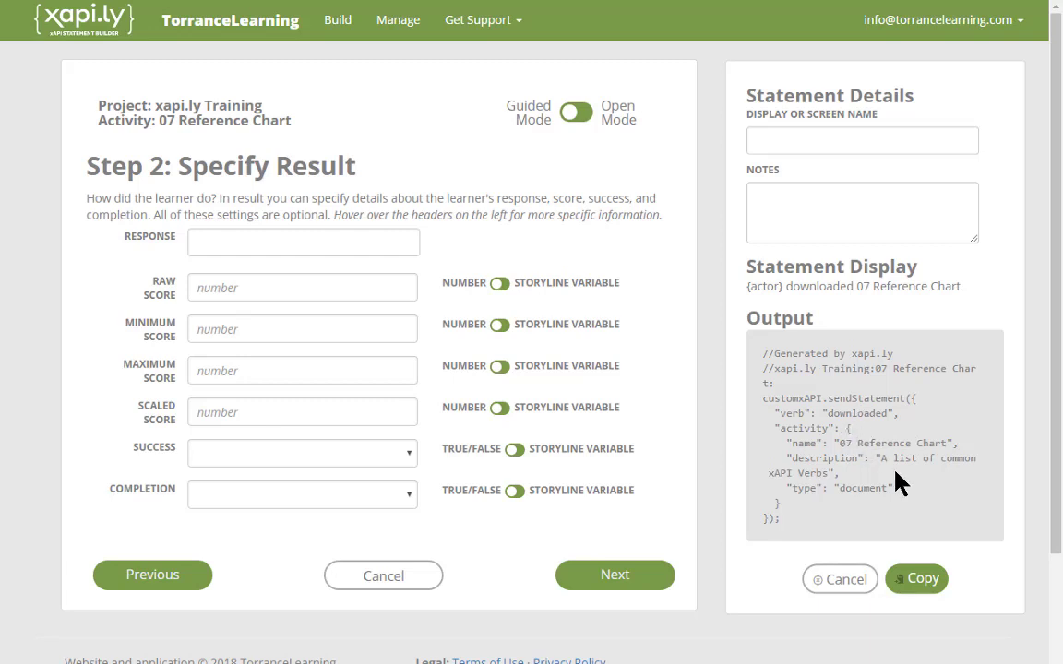
Leave the result empty and continue to the context step
left_click(624, 578)
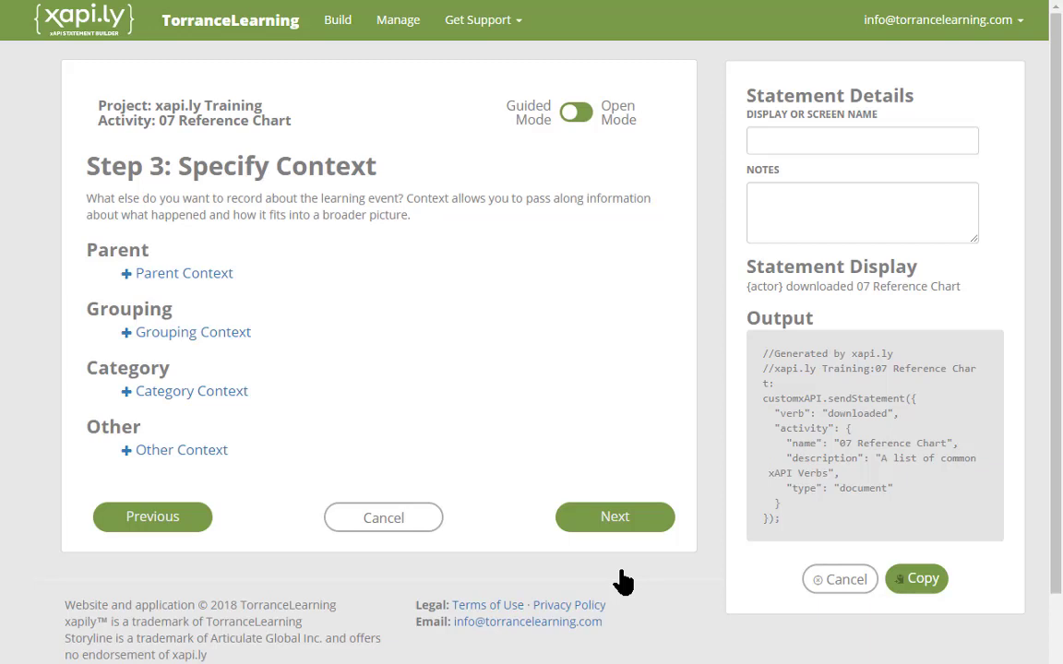
Add a category context activity 'Reference Documents' with activity type --none--
left_click(132, 397)
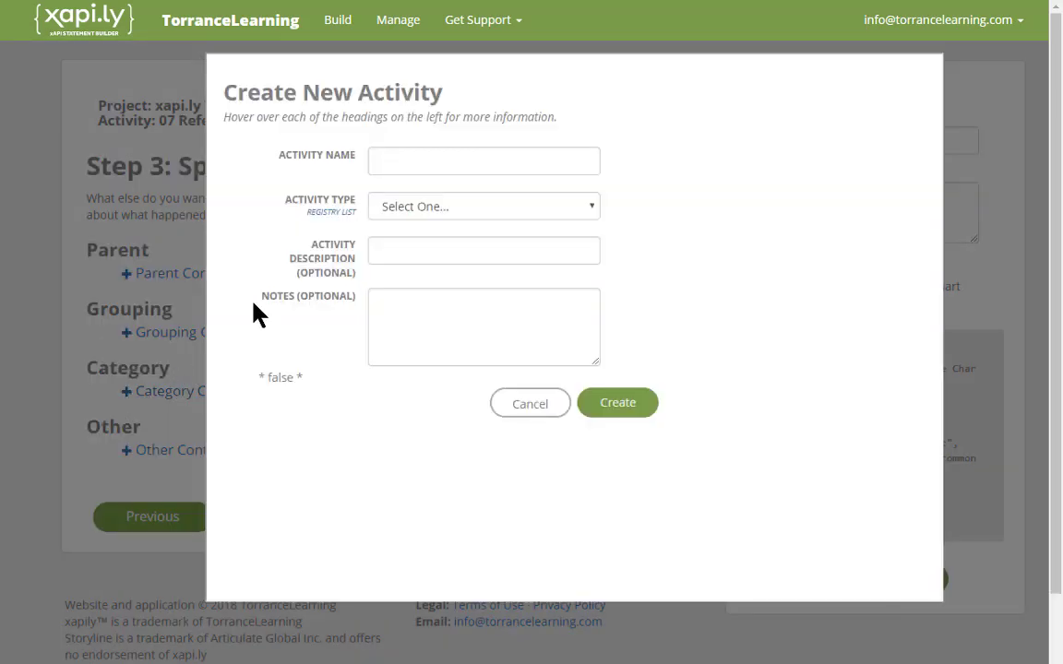
left_click(409, 162)
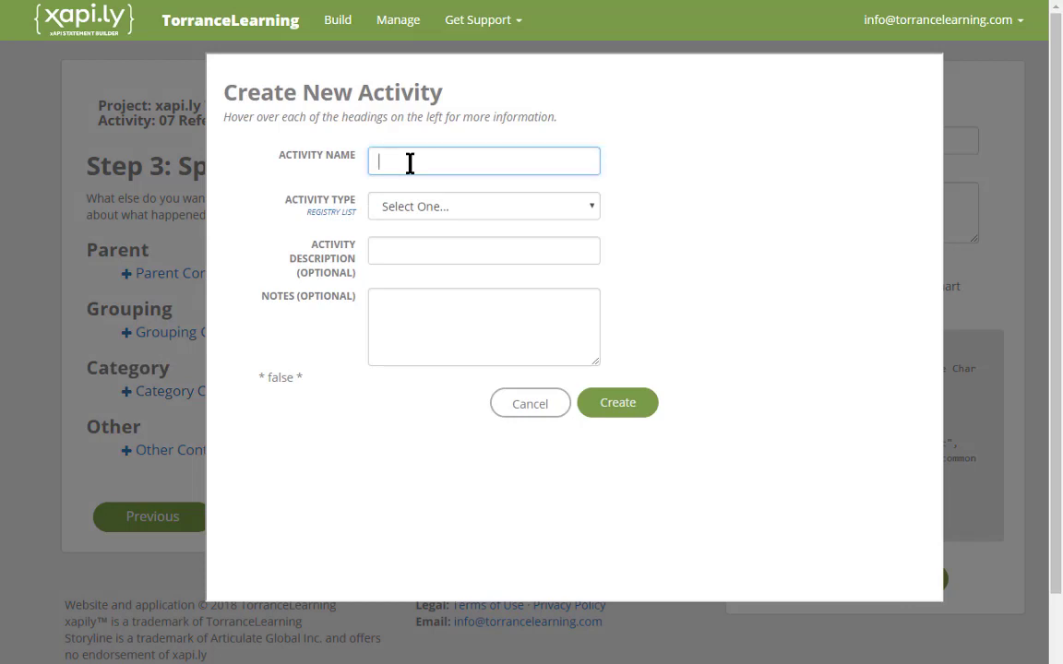
type("Reference Documents")
left_click(411, 211)
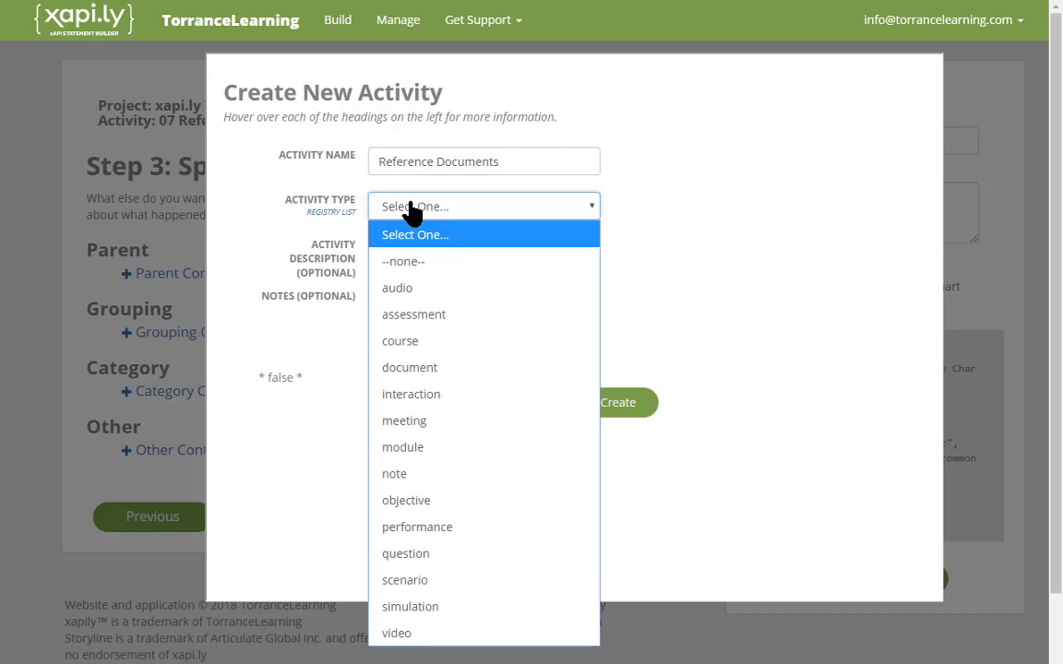
left_click(411, 266)
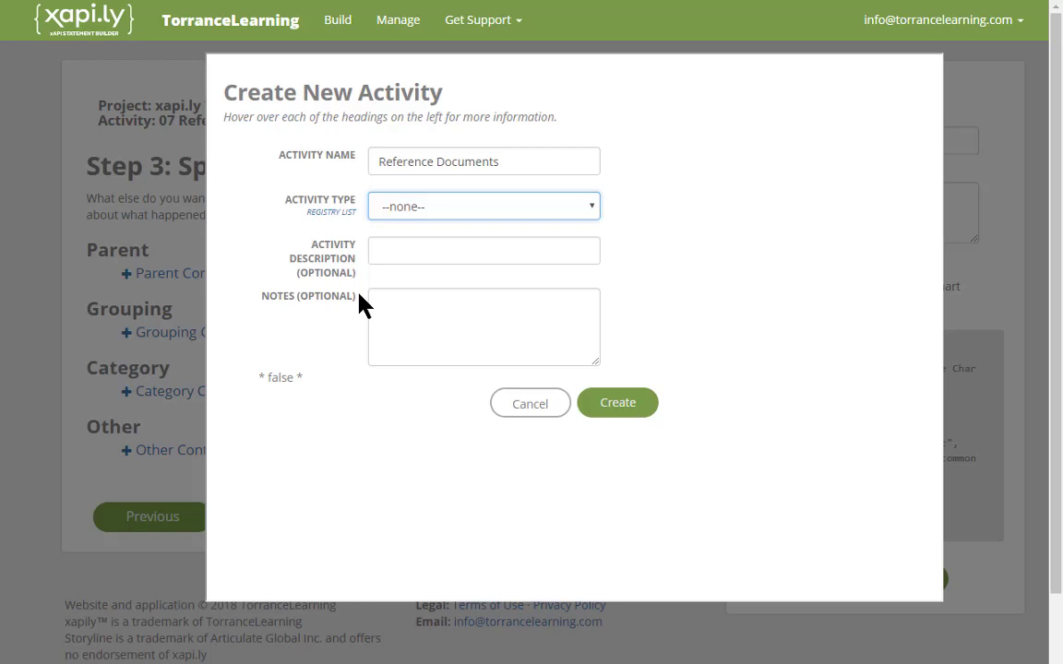
left_click(605, 402)
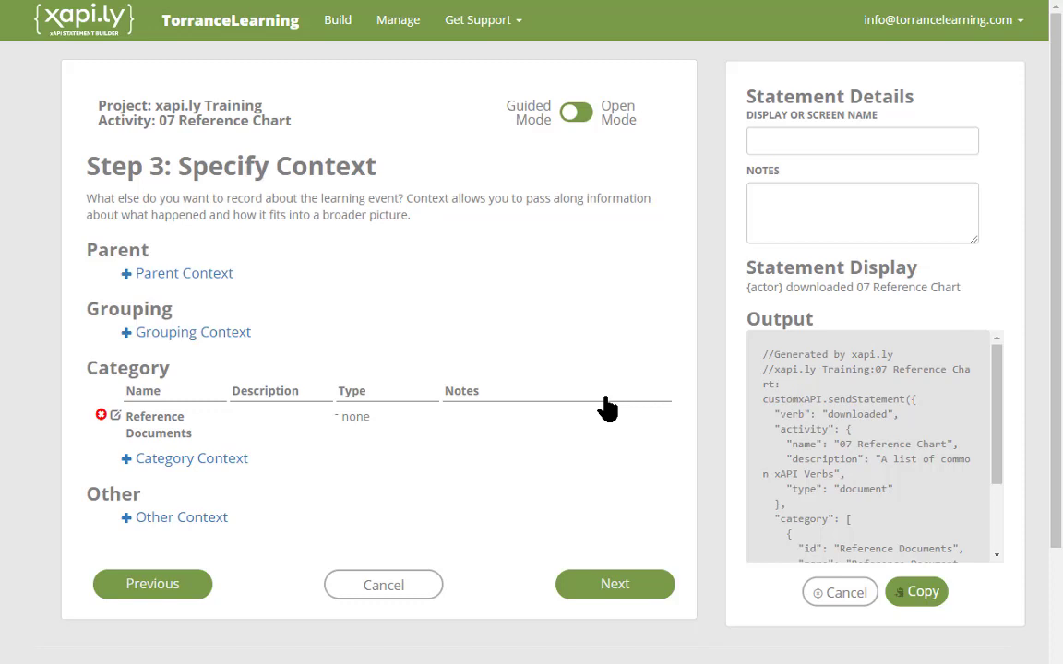
On the extensions step, add an Activity extension with ID 'filetype' and value 'pdf'
left_click(607, 590)
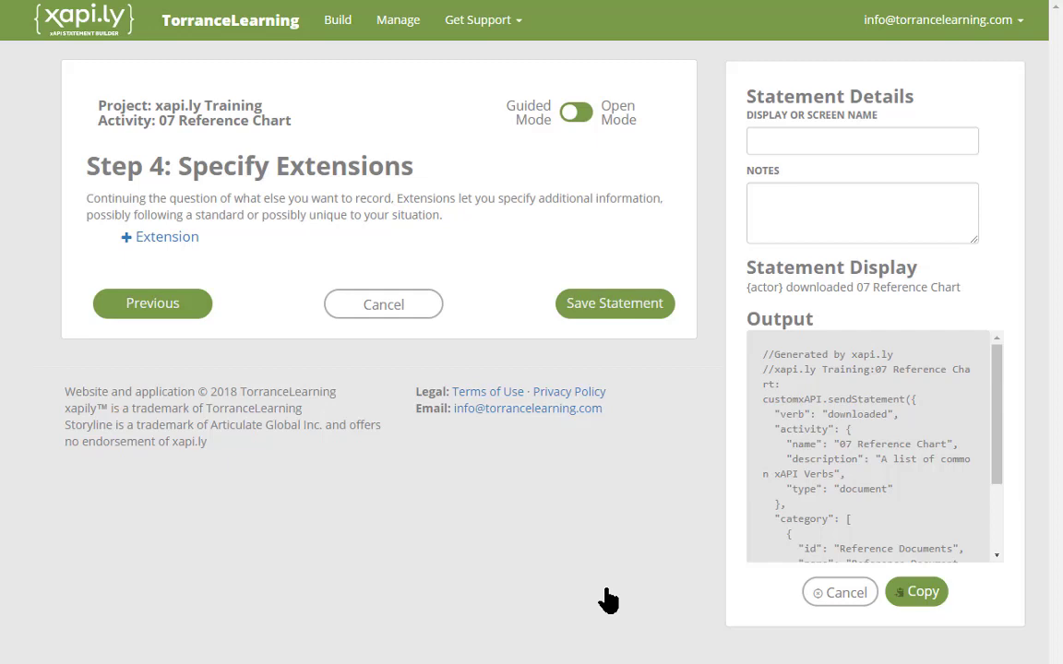
left_click(157, 240)
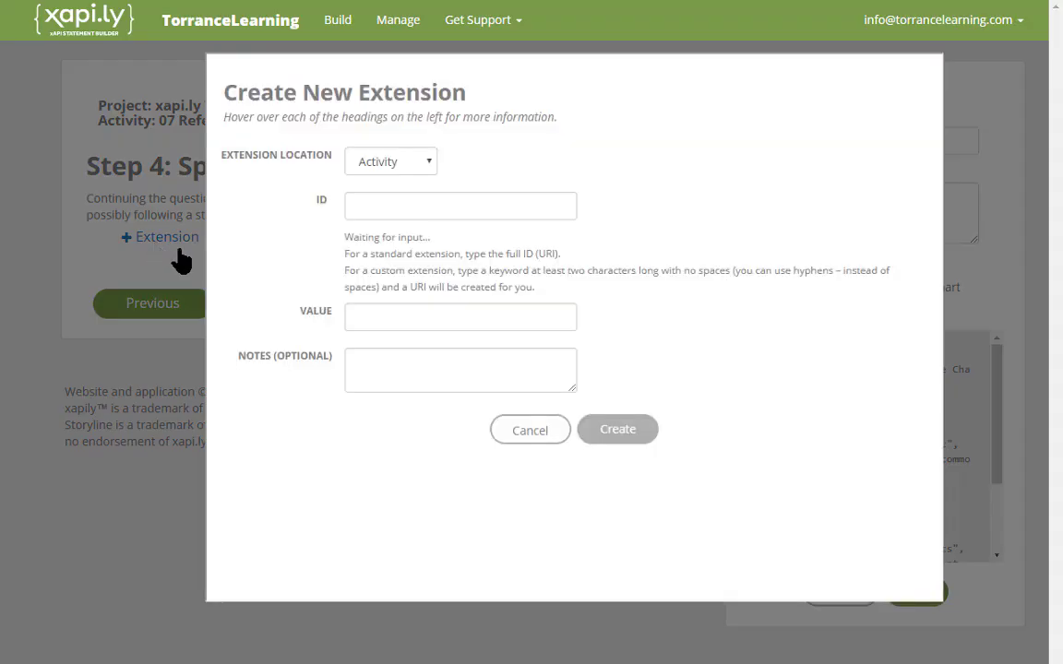
left_click(384, 167)
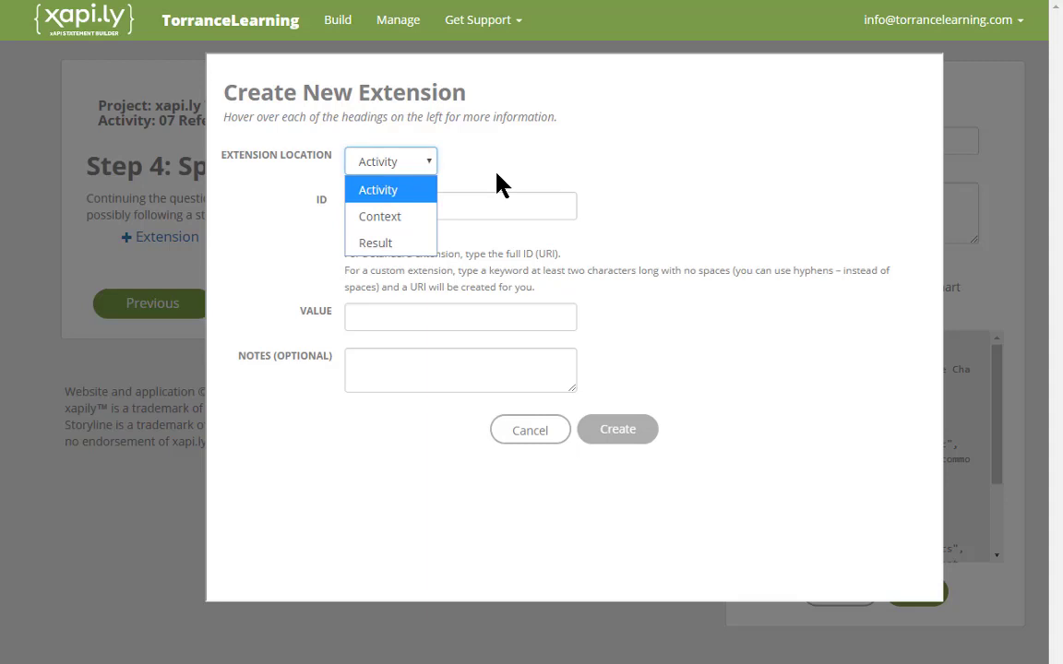
left_click(427, 195)
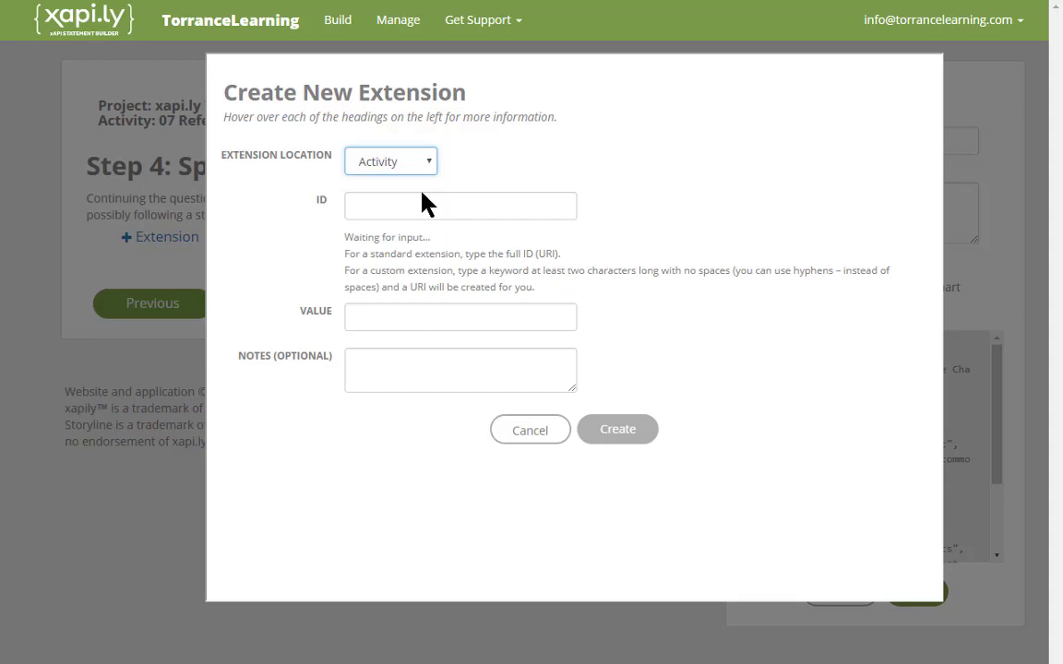
left_click(418, 206)
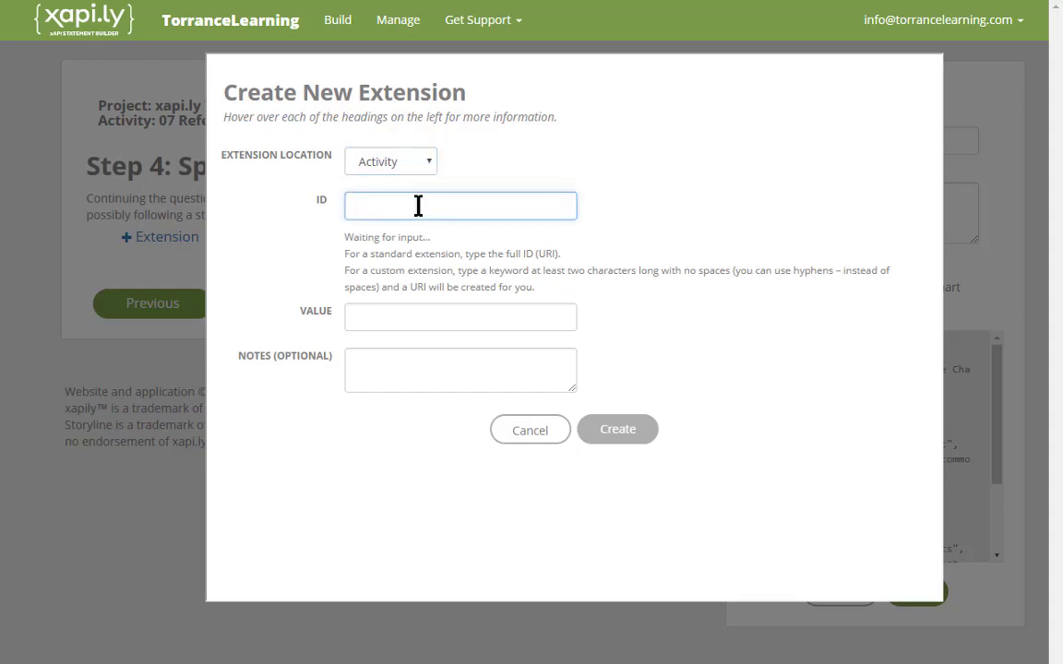
type("flletype")
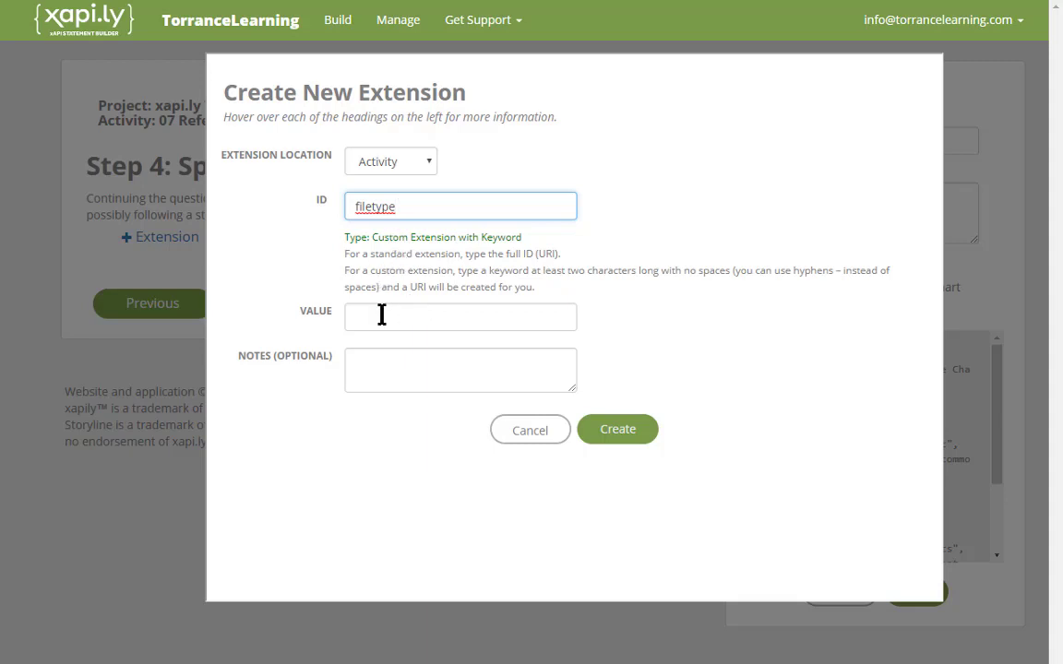
left_click(380, 318)
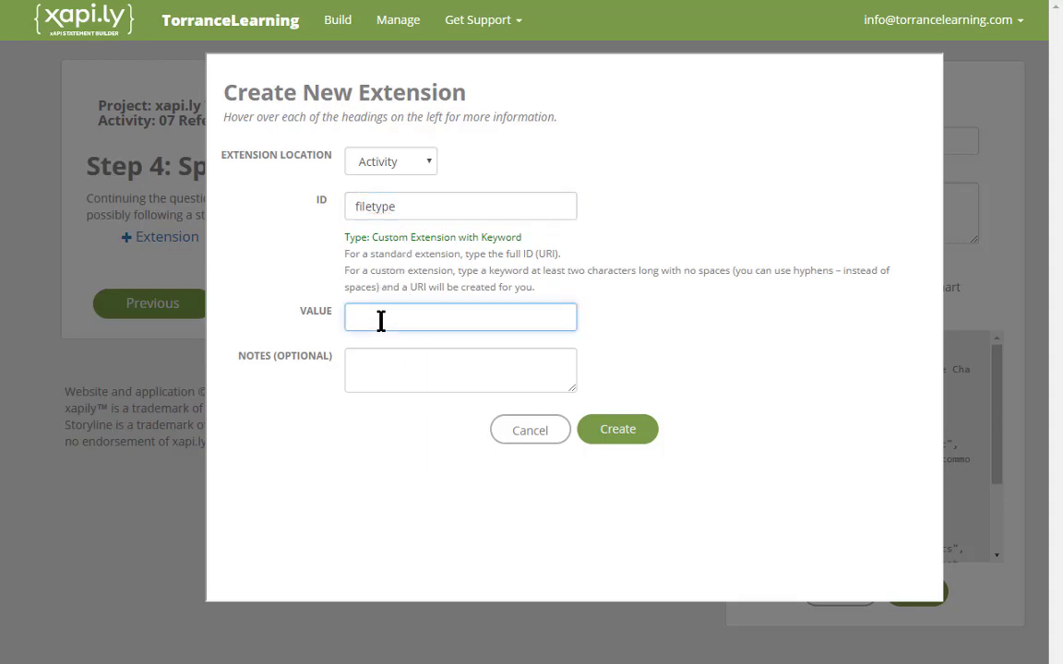
type("pdf")
left_click(599, 430)
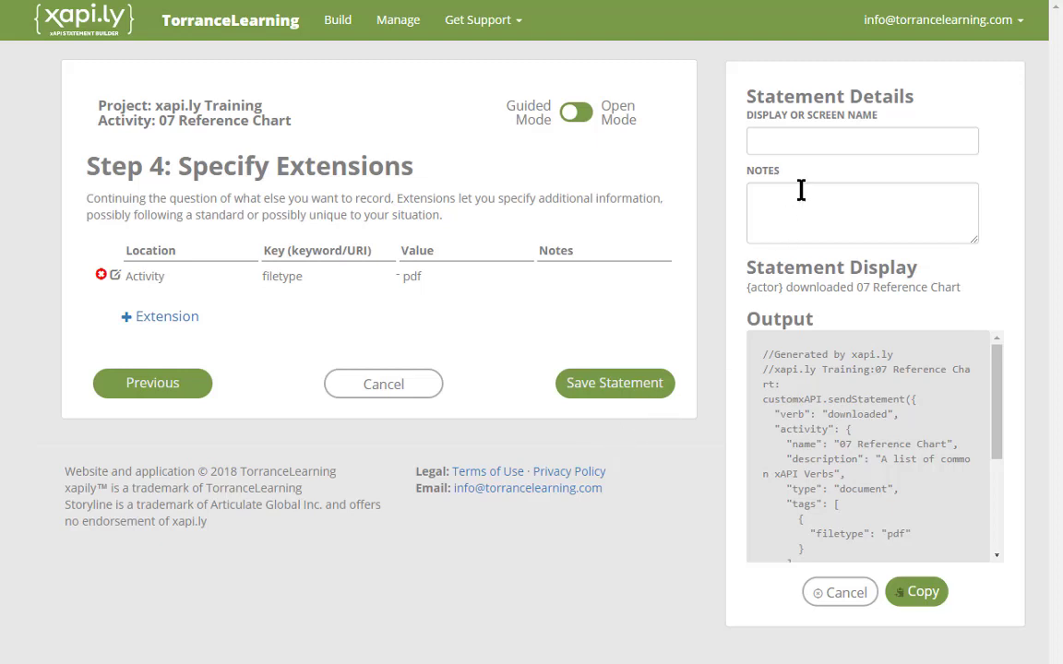
Name the statement 'Reference Chart', copy its generated code, and save it to the project
left_click(799, 139)
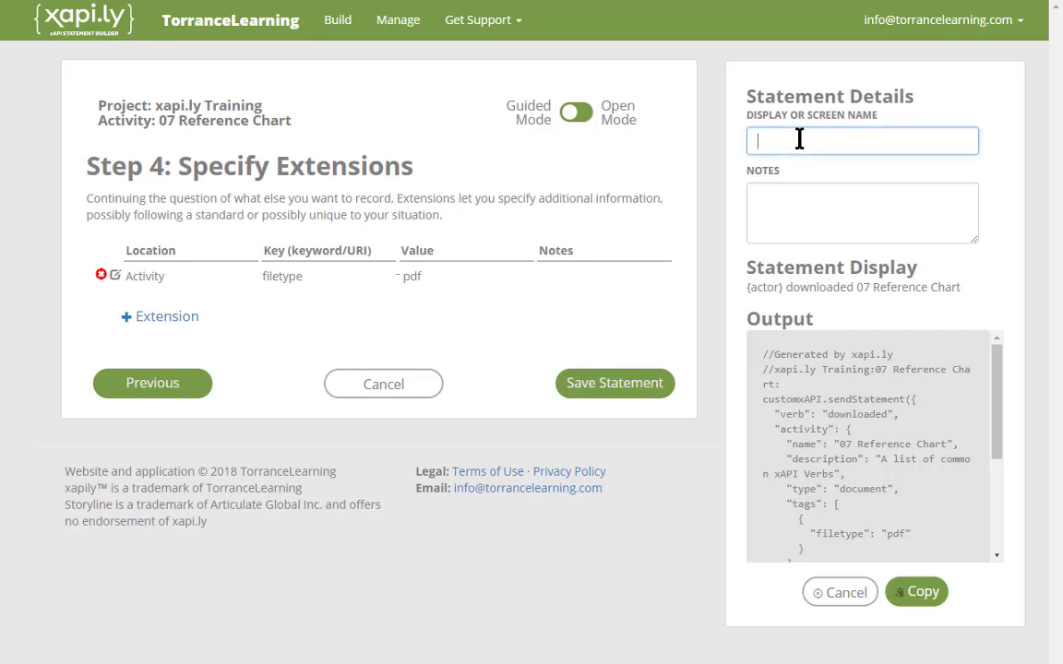
type("Reference Chart")
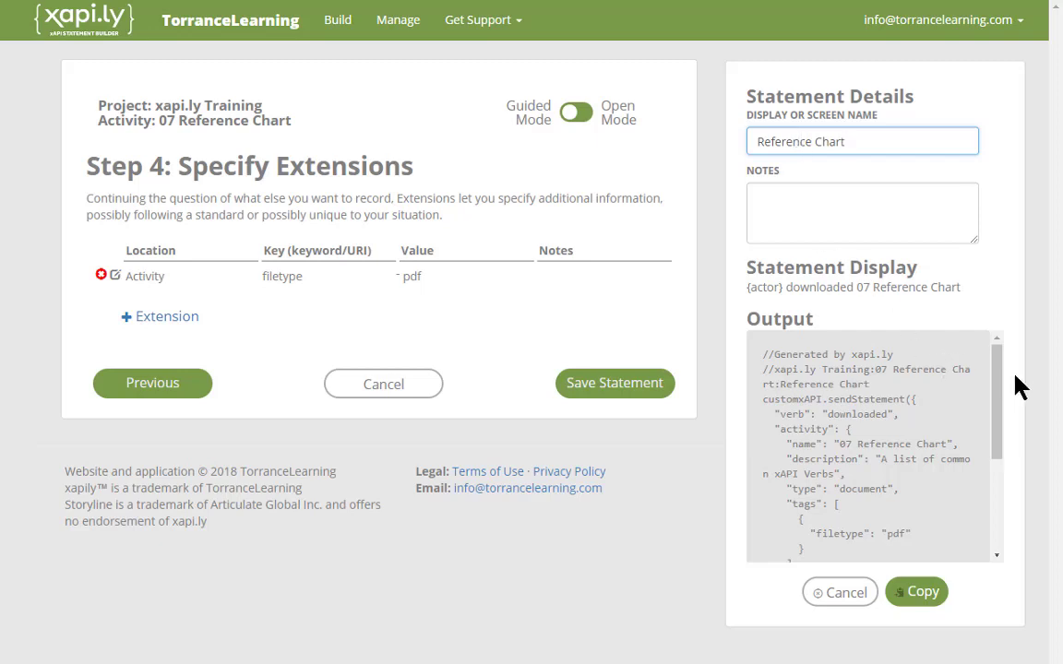
mouse_move(999, 385)
left_mouse_down()
mouse_move(998, 478)
mouse_move(1001, 366)
left_mouse_up()
left_click(927, 595)
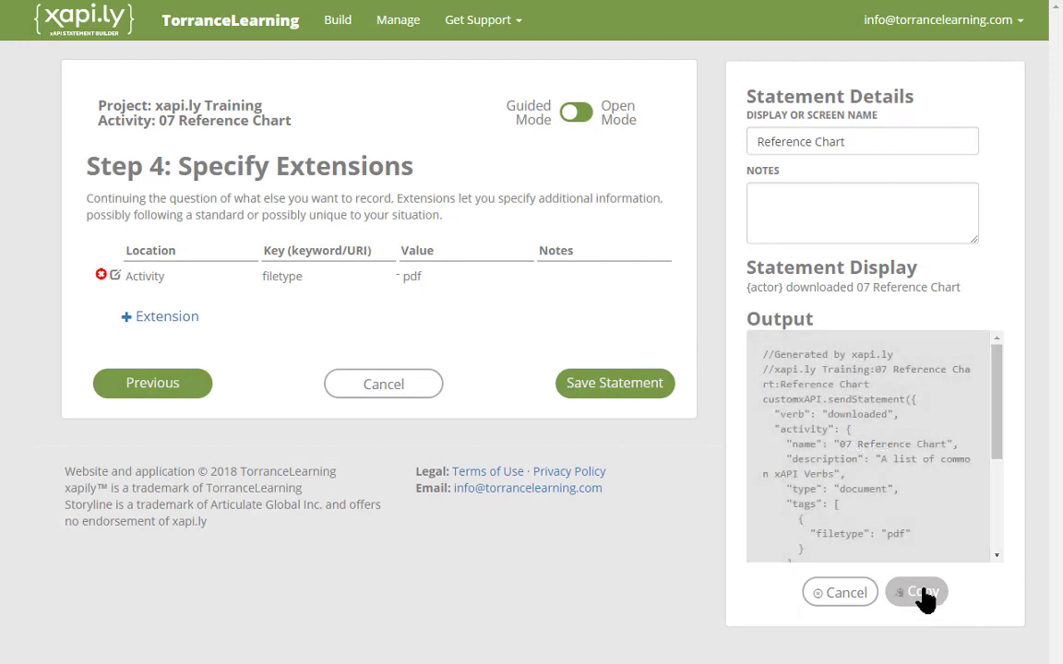
left_click(608, 394)
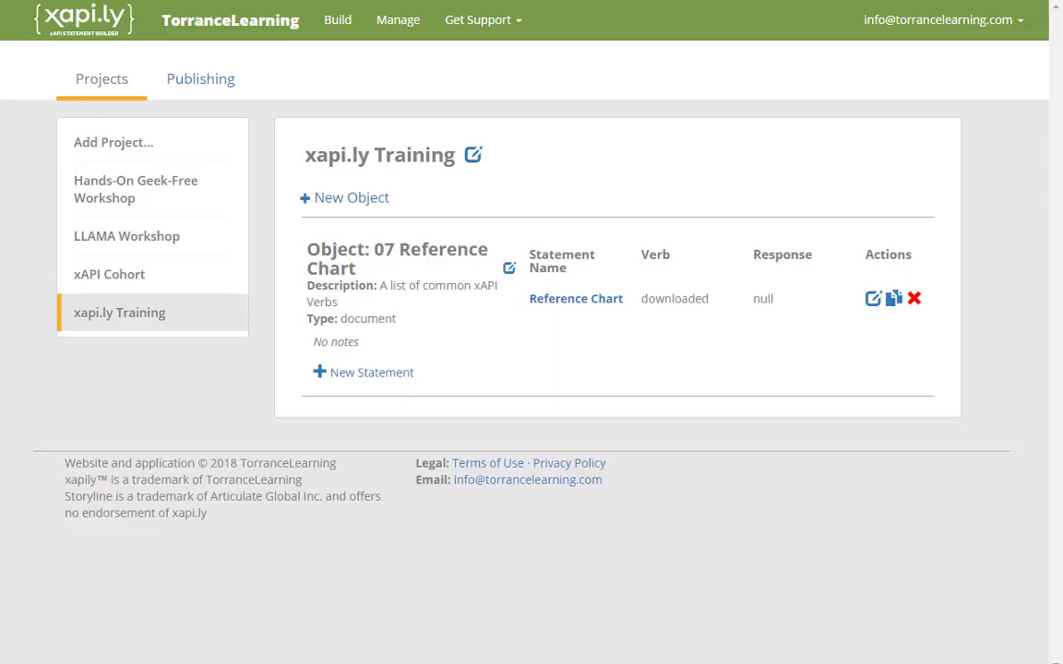
Add an interaction object '19 Enter Comments' described as 'Course Summary Comments'
left_click(370, 200)
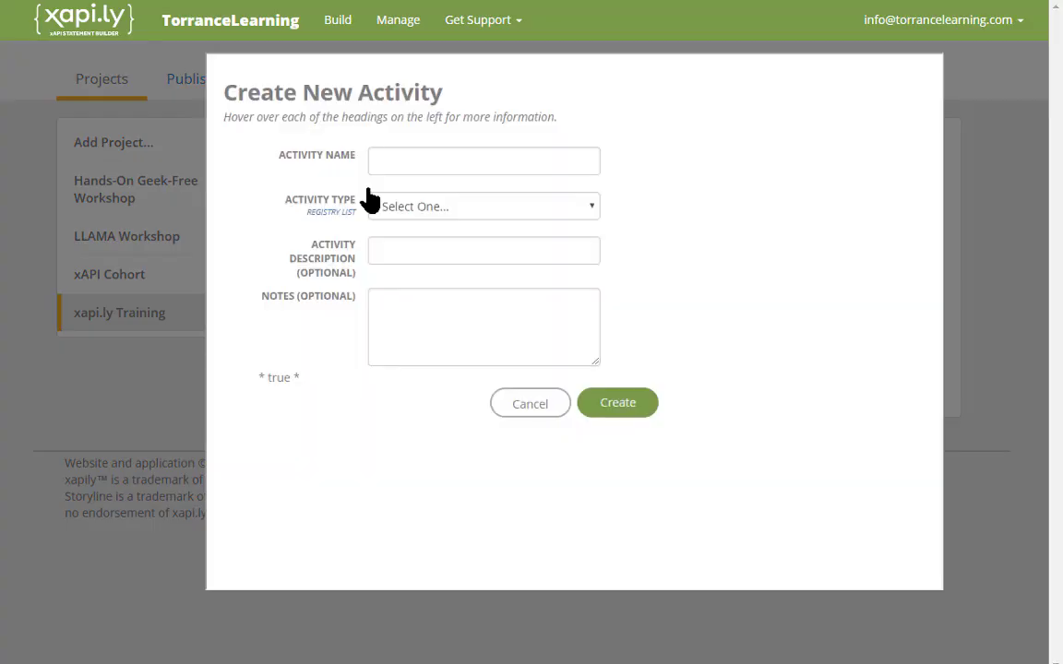
left_click(383, 161)
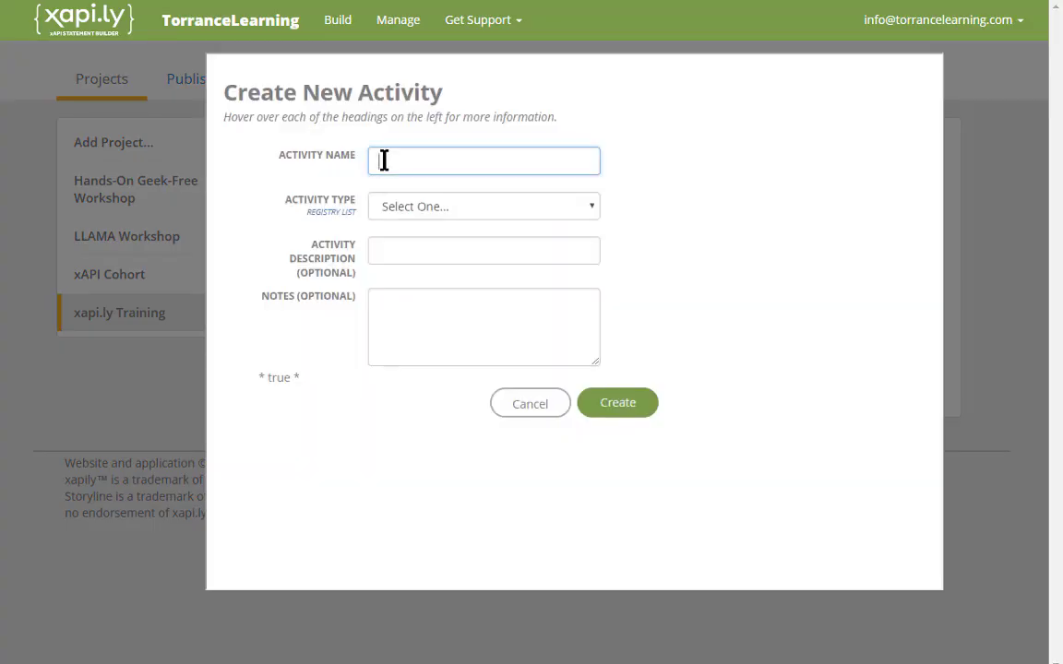
type("9 Enter Comments")
left_click(392, 210)
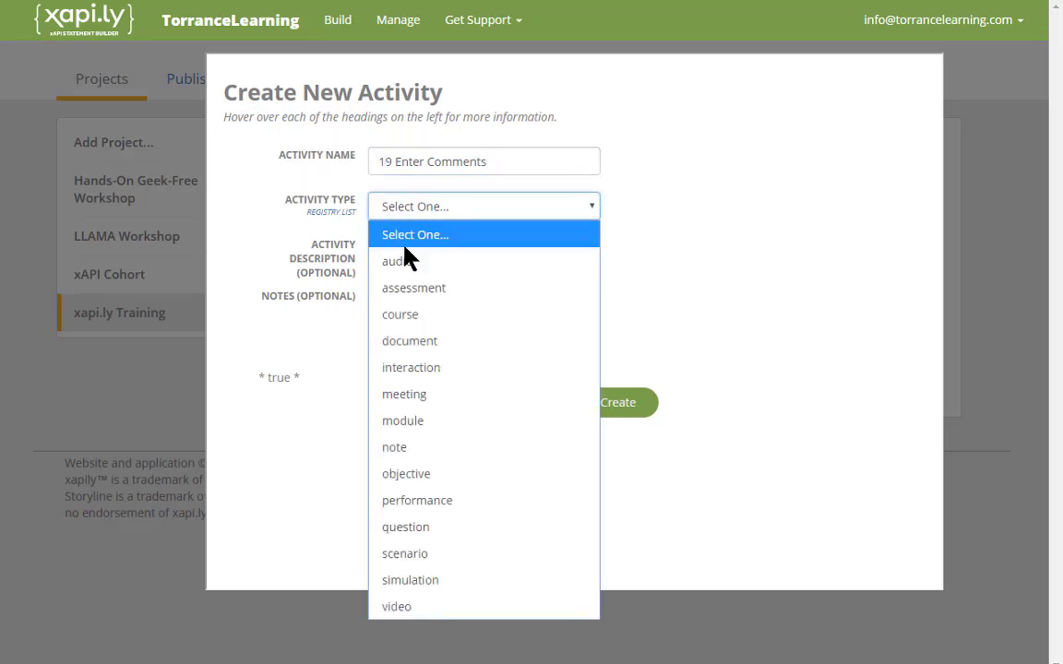
left_click(434, 375)
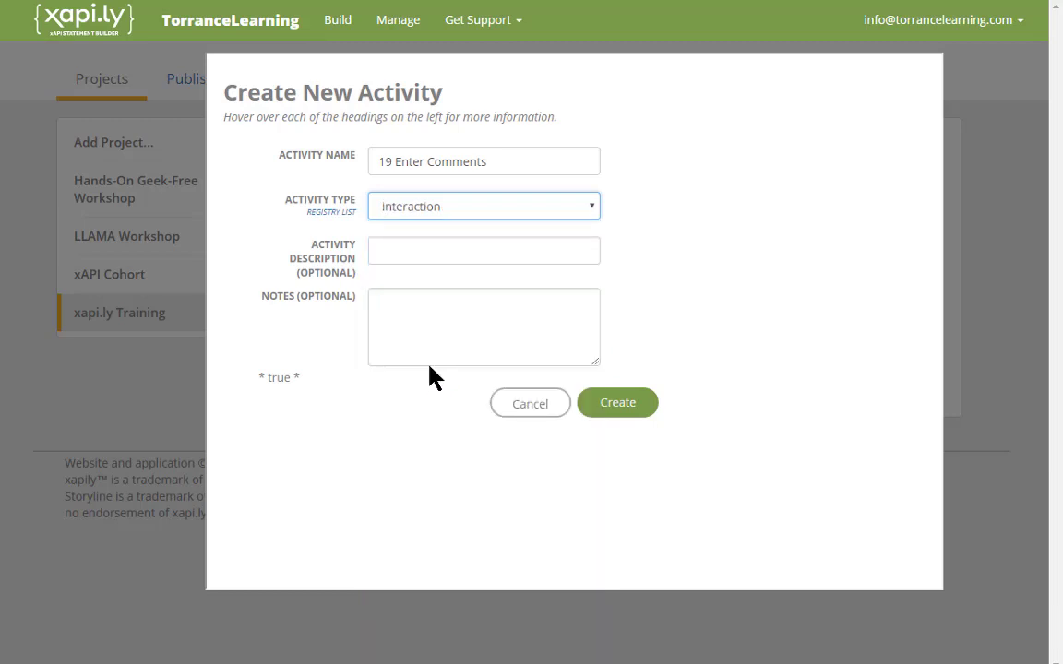
left_click(436, 249)
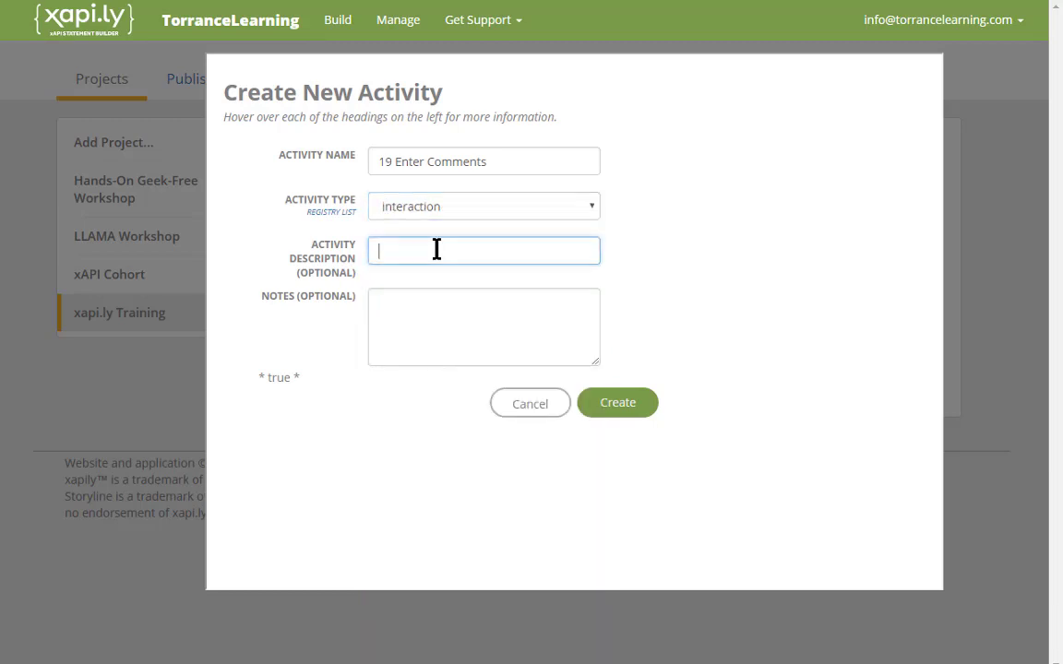
type("Course Summary Comments")
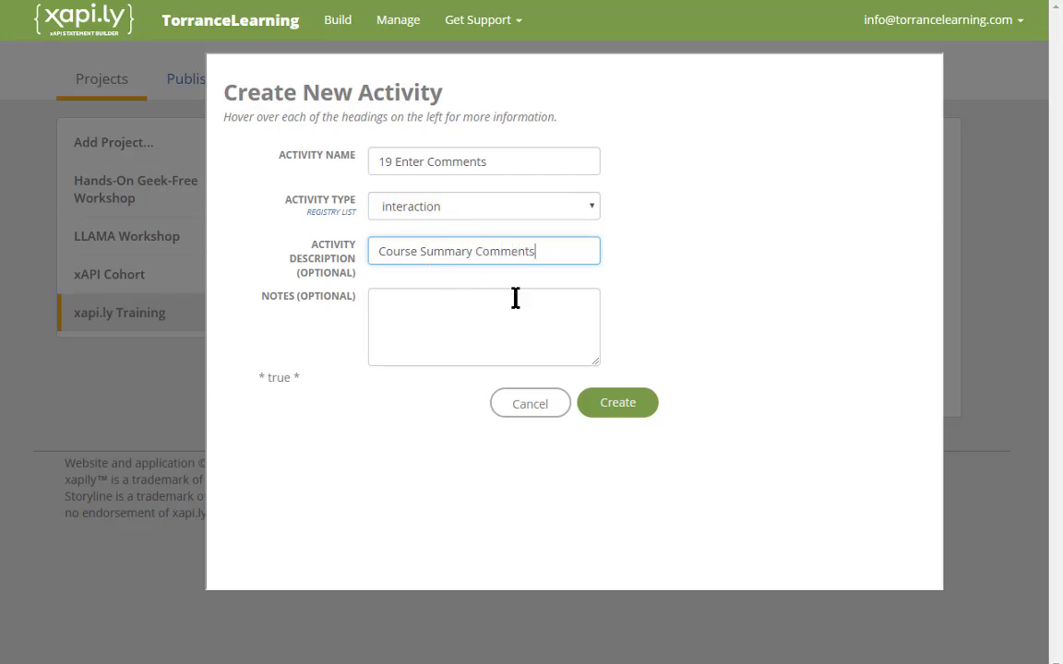
left_click(631, 408)
left_click(631, 408)
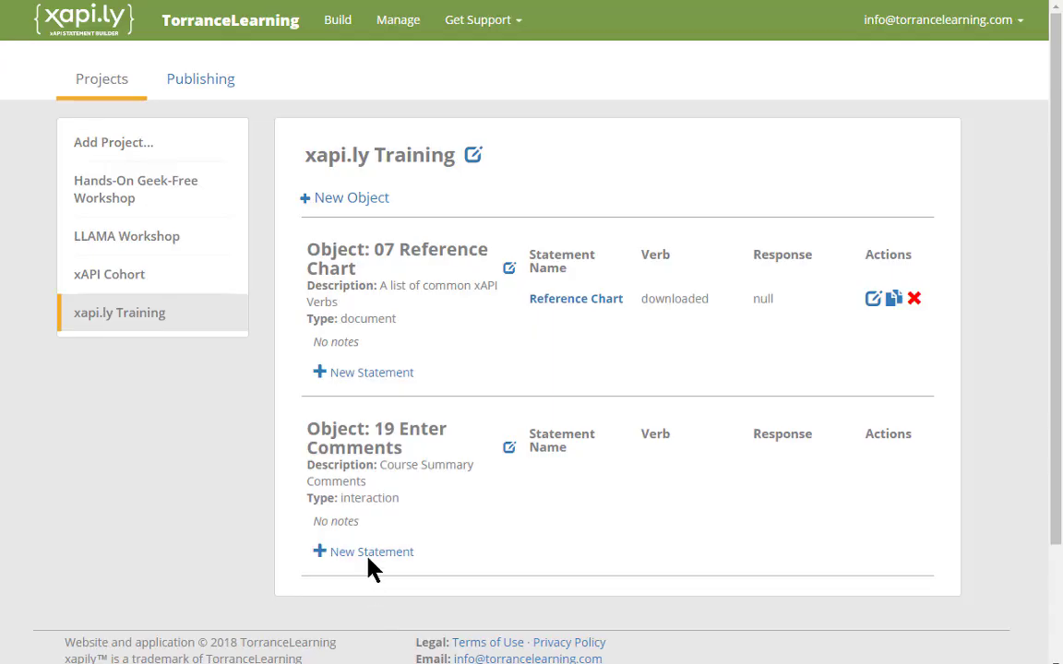
Start a statement for 19 Enter Comments with the verb 'commented' and advance to the result step
left_click(369, 553)
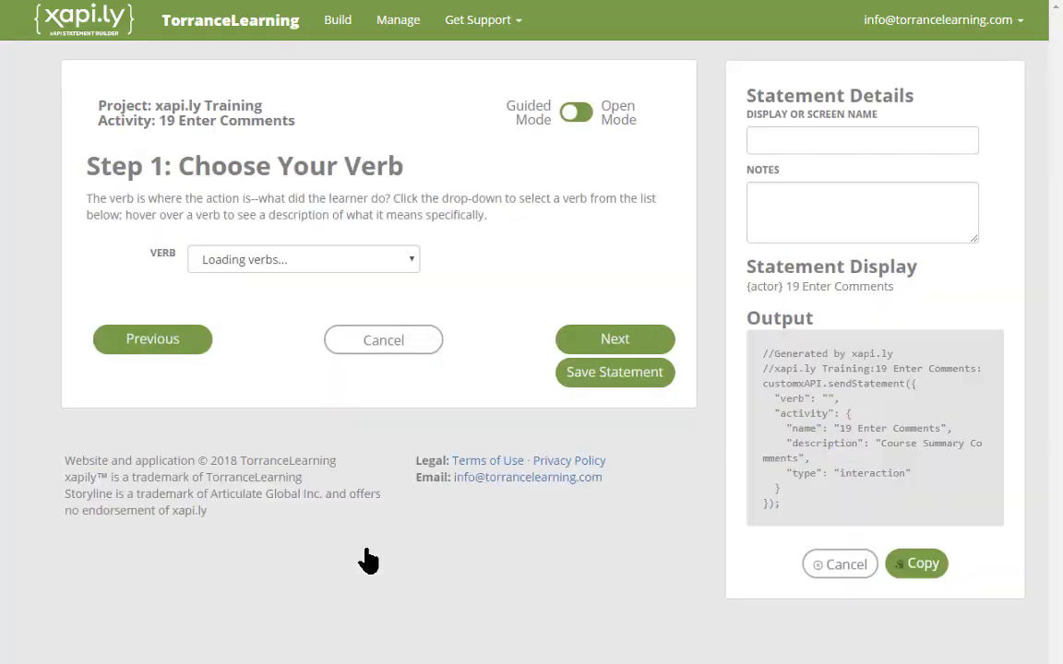
left_click(323, 266)
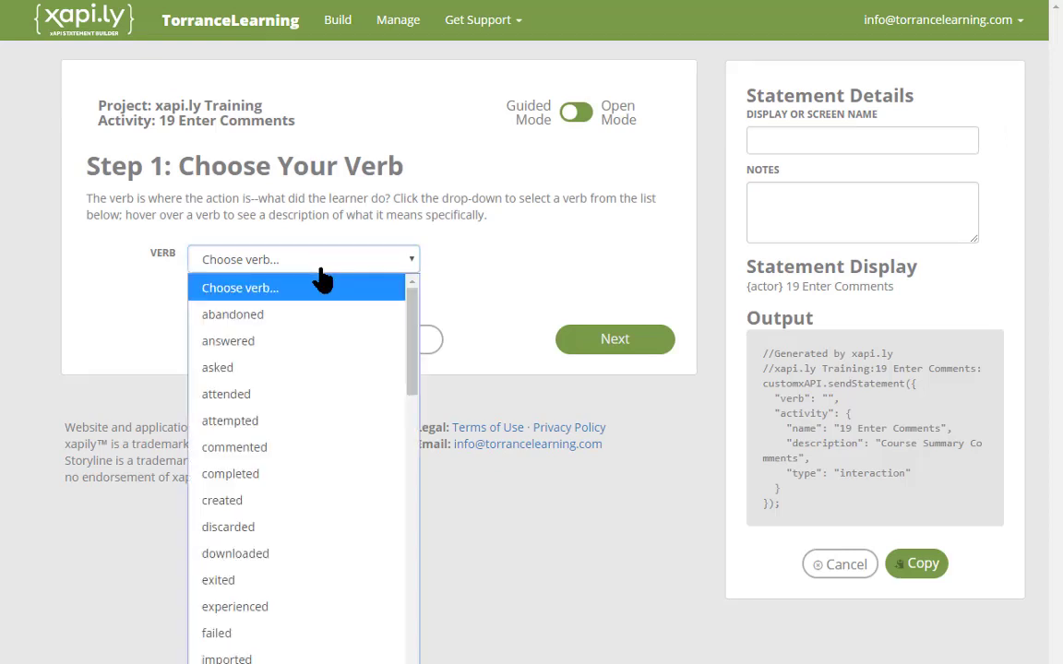
left_click(302, 459)
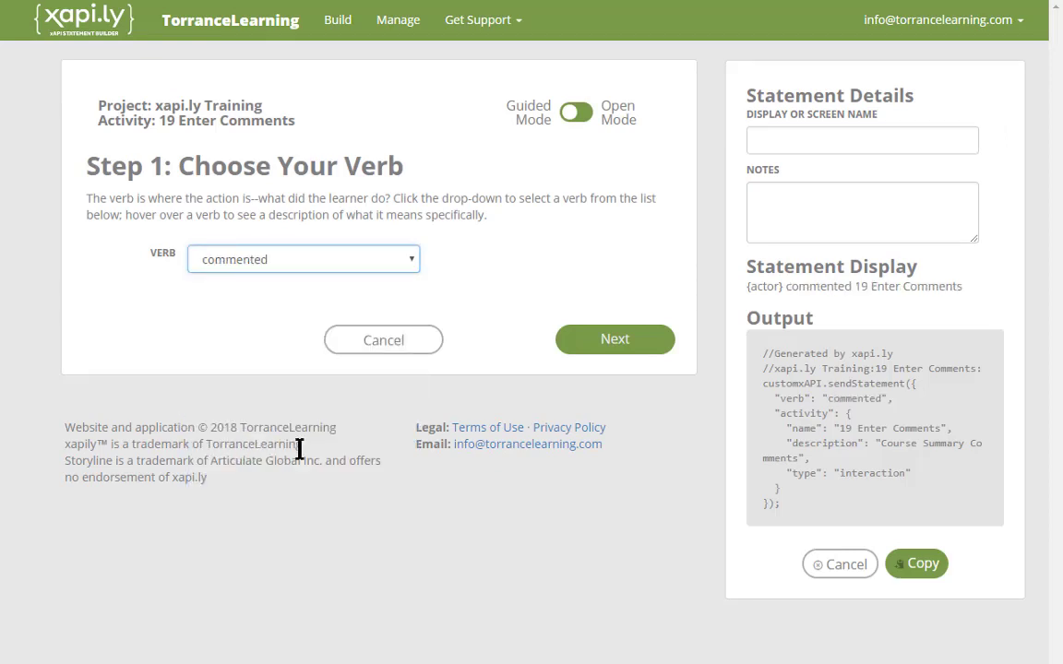
left_click(573, 363)
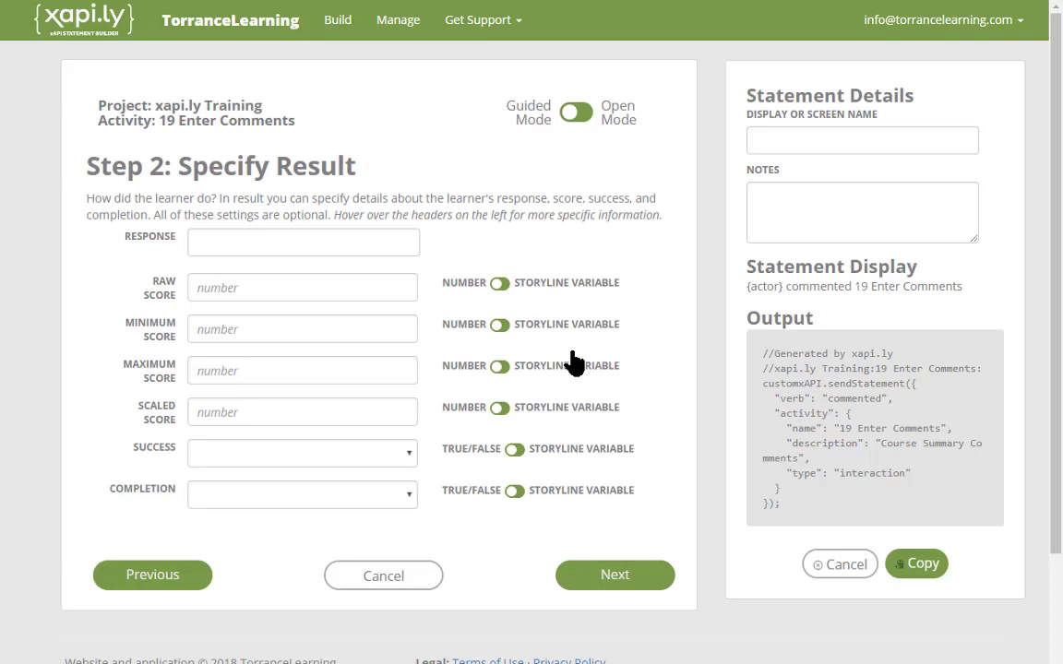
Set the result response to 'textbox1' and completion to True, then continue to context
left_click(287, 246)
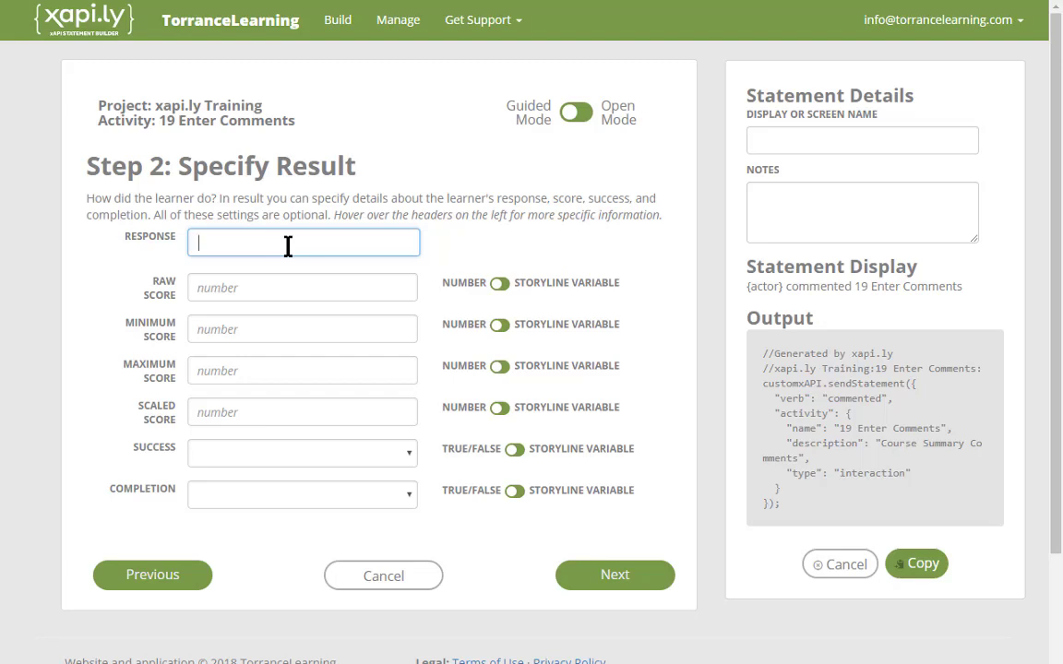
type("textbox")
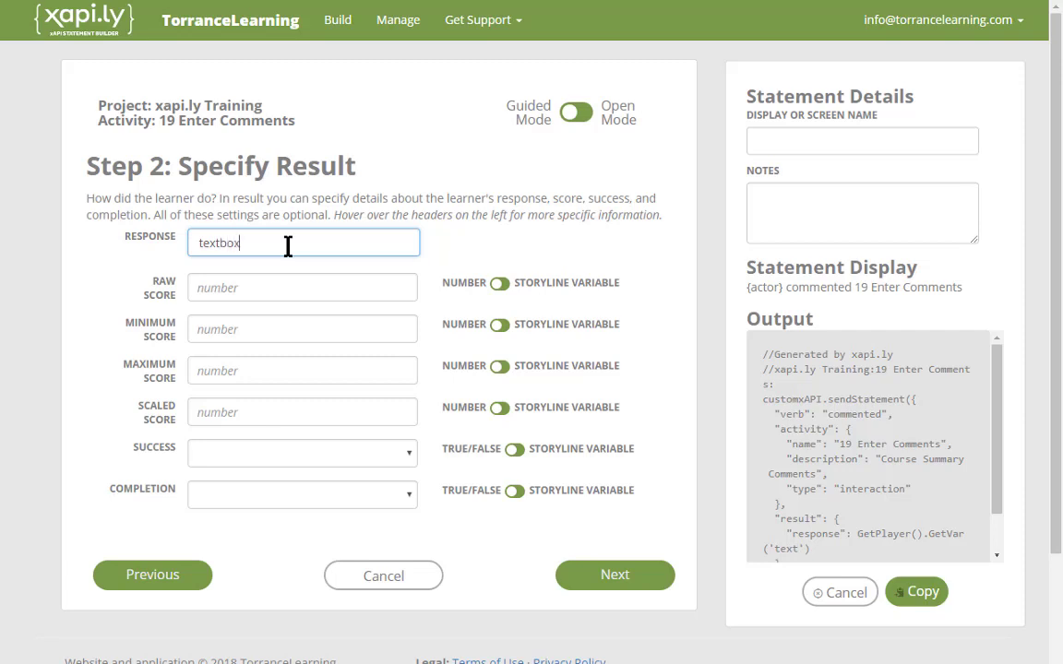
type("1")
left_click(410, 503)
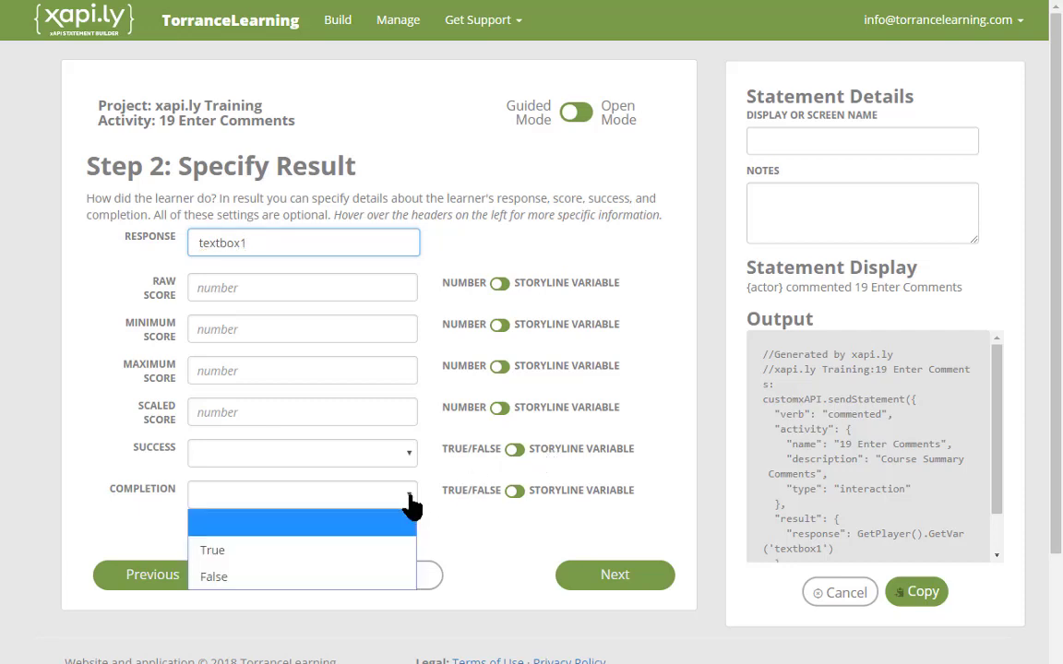
left_click(343, 551)
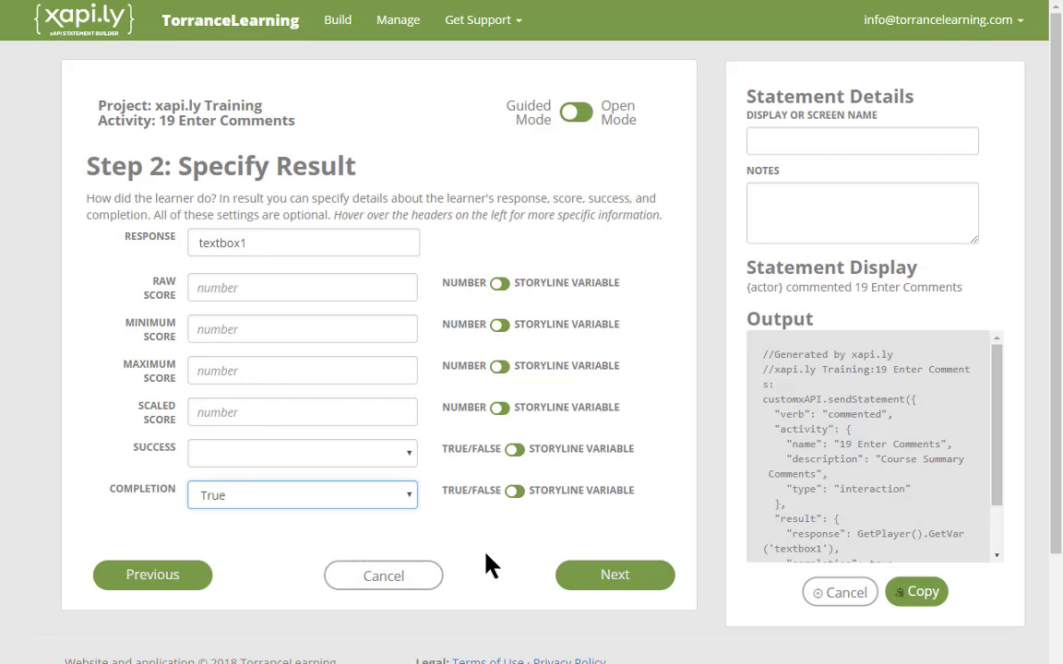
left_click(587, 582)
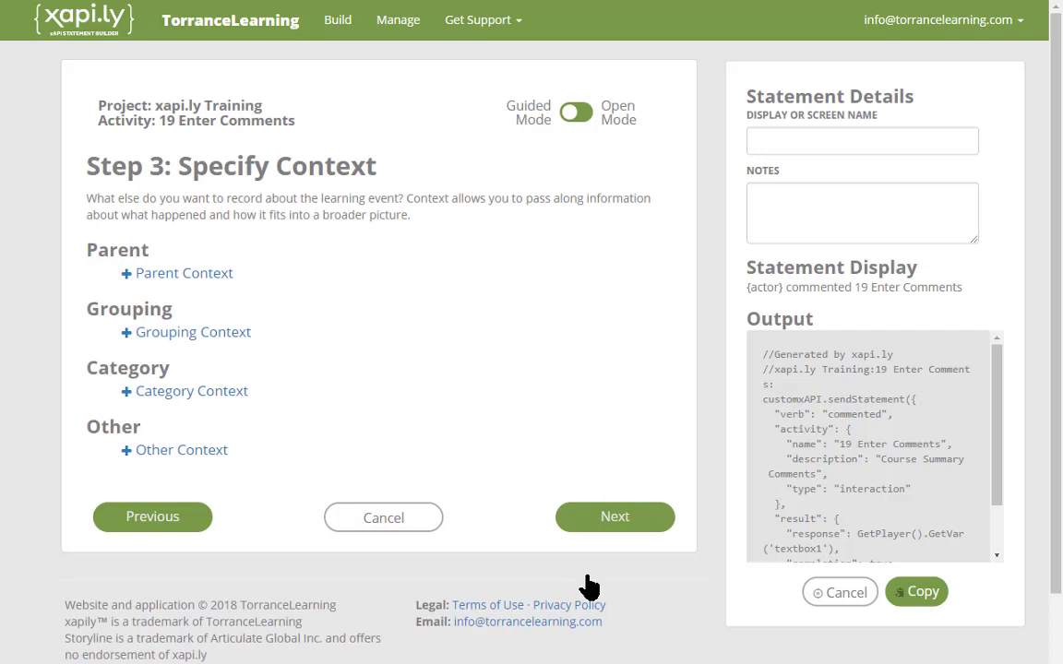
Skip Step 3 without additions and save the '19 Enter Comments' commented statement to xapi.ly Training
left_click(605, 515)
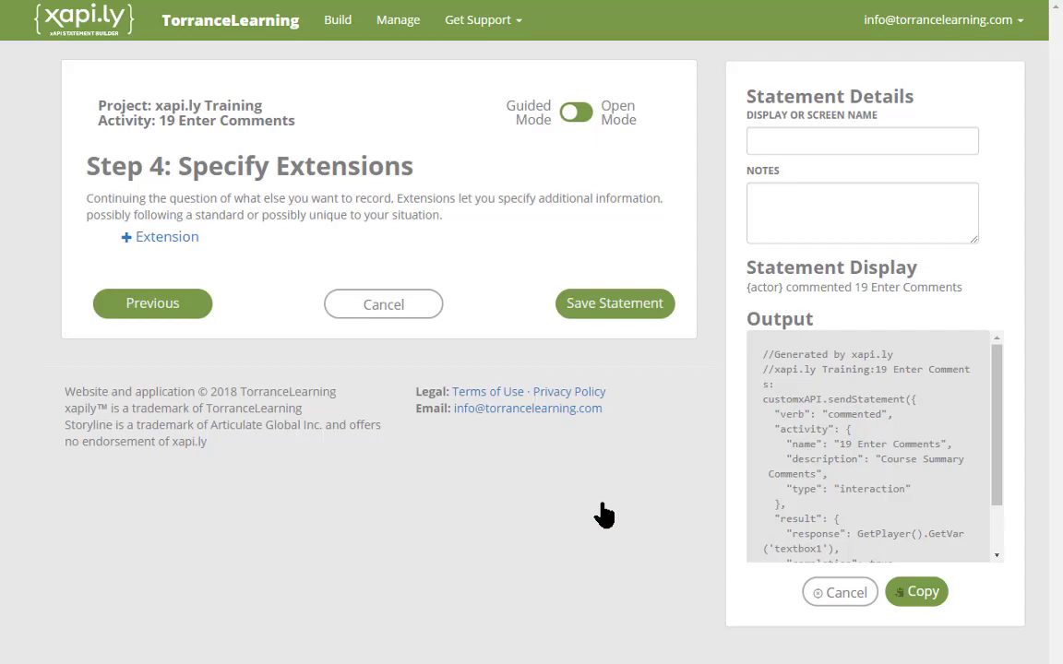
left_click(609, 310)
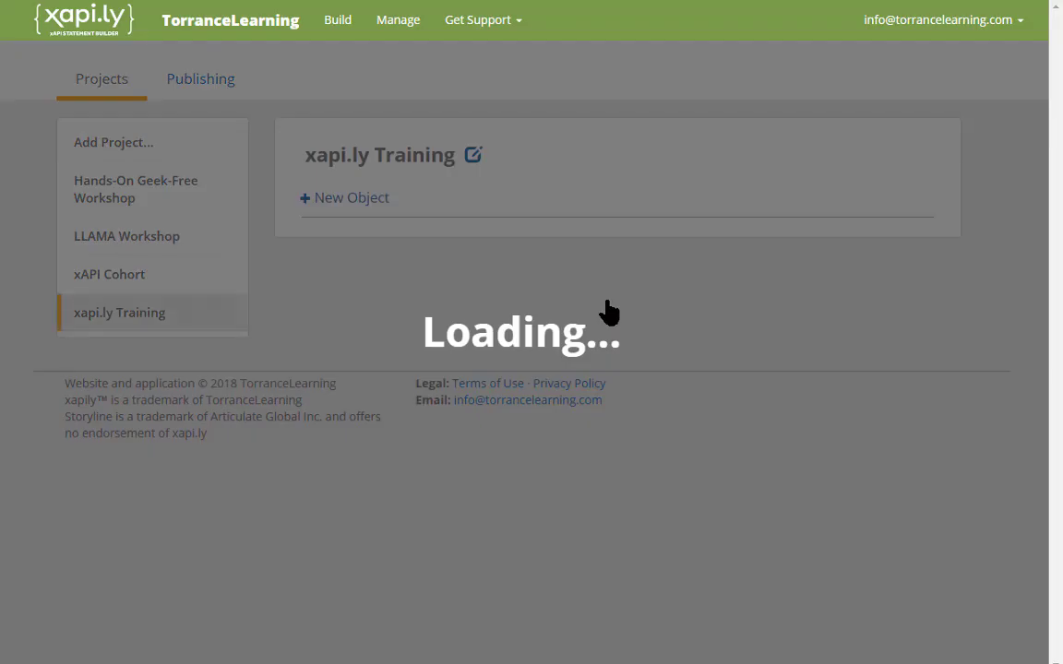